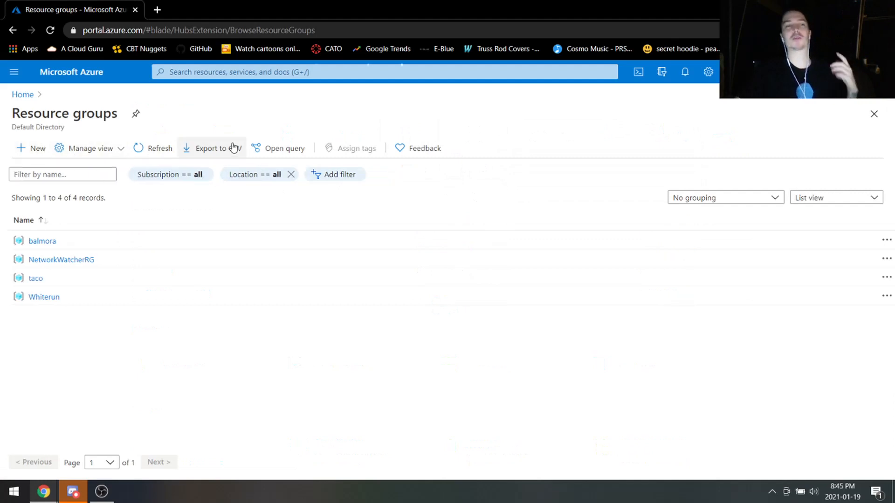
Create a resource group named bastionlab under the Pay-As-You-Go subscription in the East US region
left_click(267, 262)
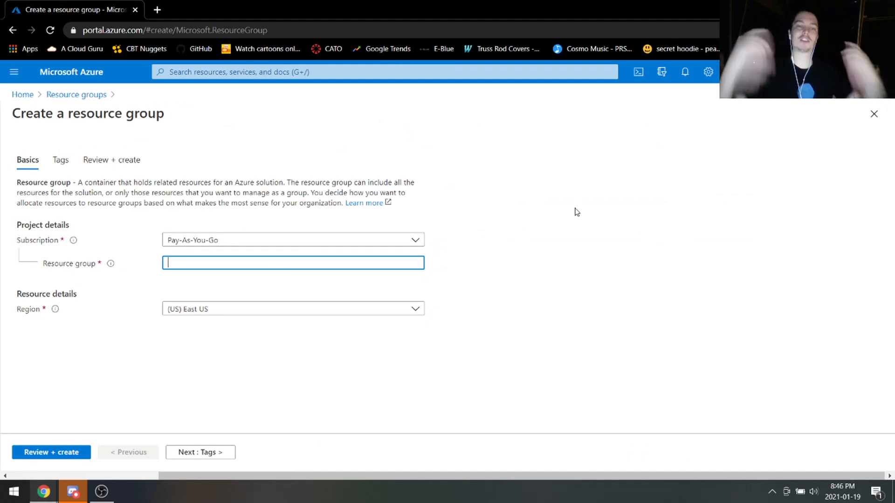
type("bastion")
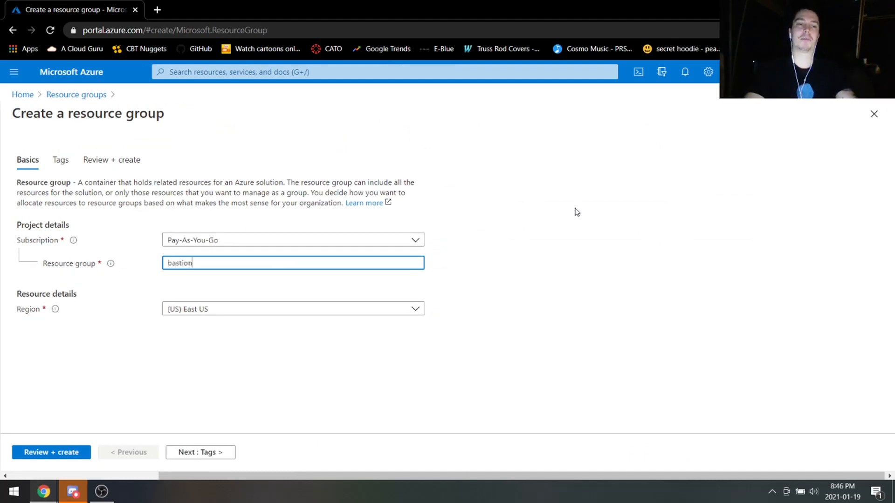
type("lab")
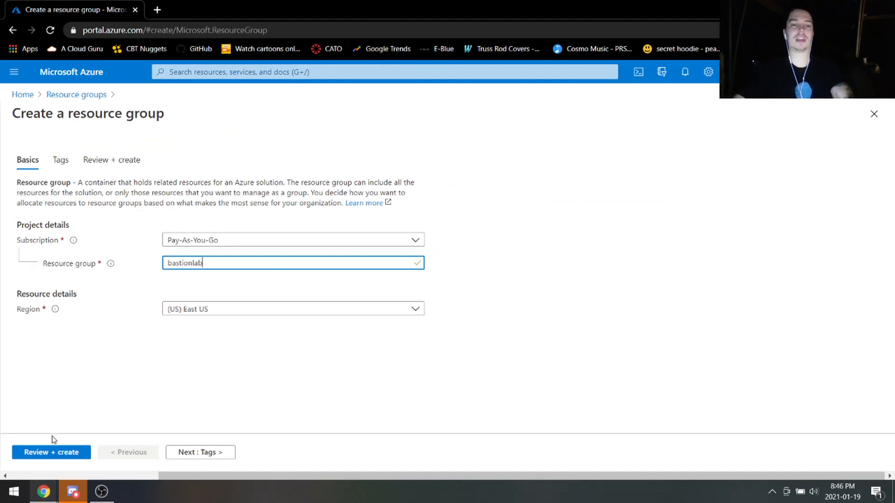
left_click(51, 451)
left_click(31, 457)
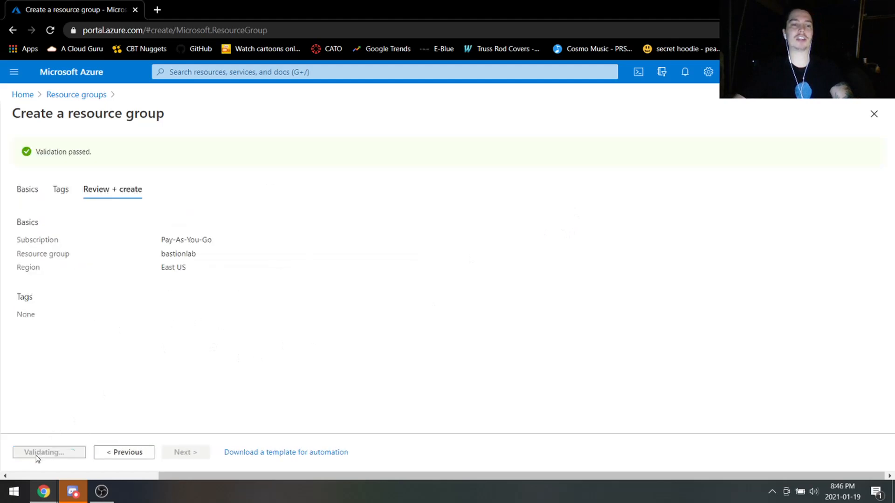
Start a new storage account and assign it to the bastionlab resource group
left_click(236, 71)
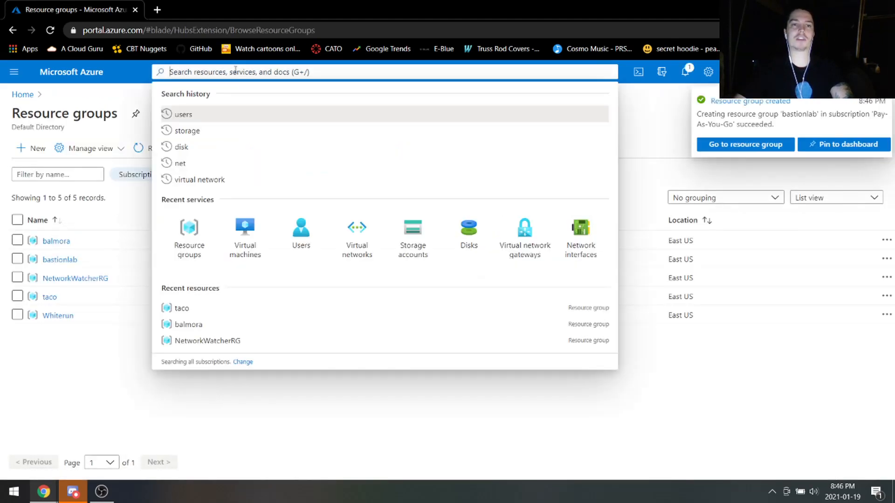
left_click(413, 232)
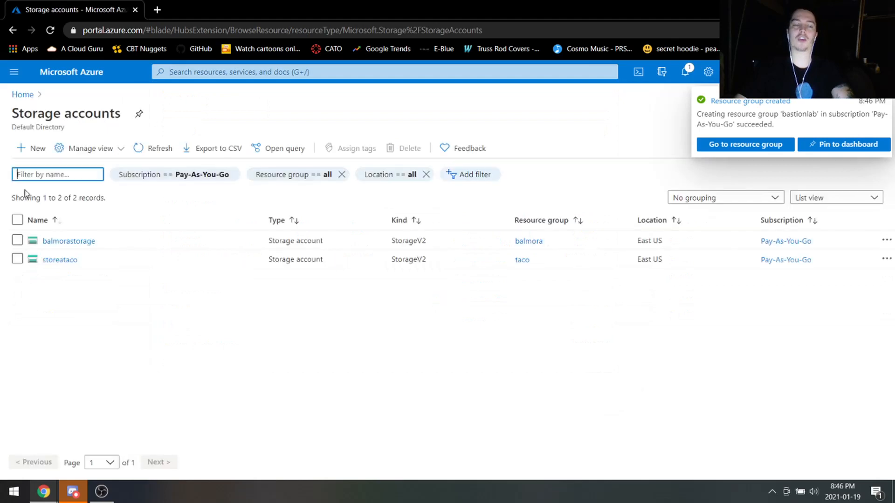
left_click(35, 149)
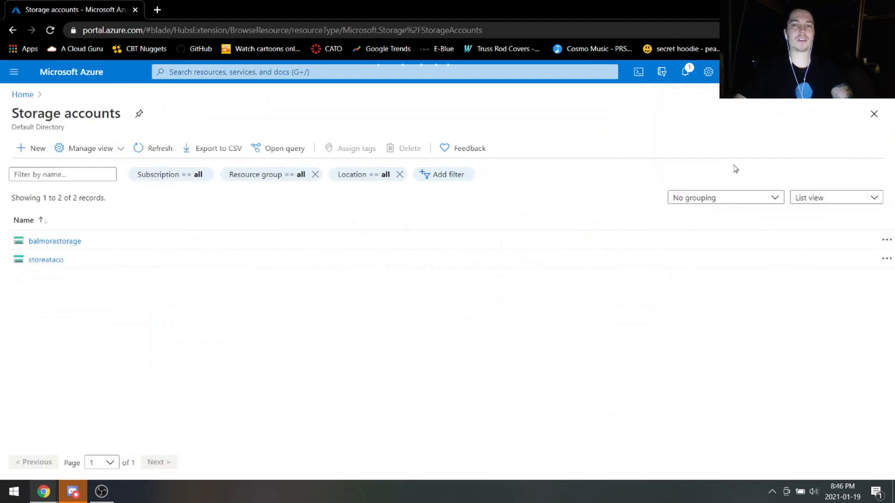
left_click(209, 309)
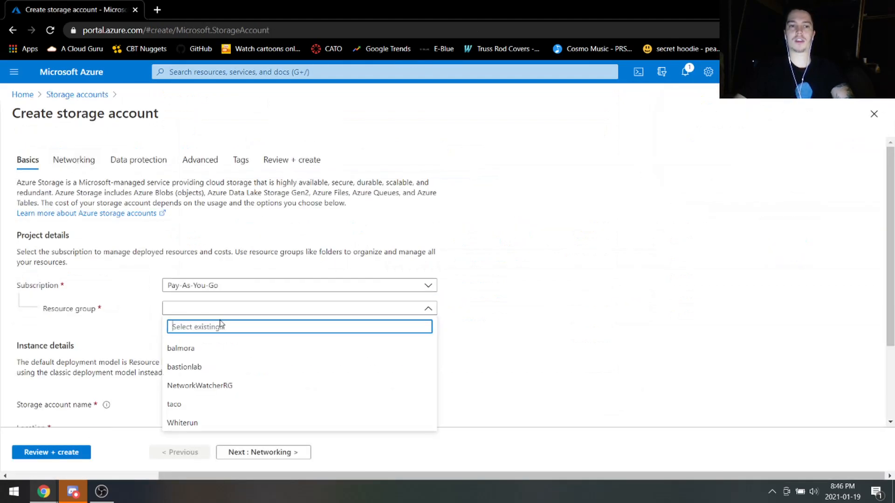
left_click(230, 368)
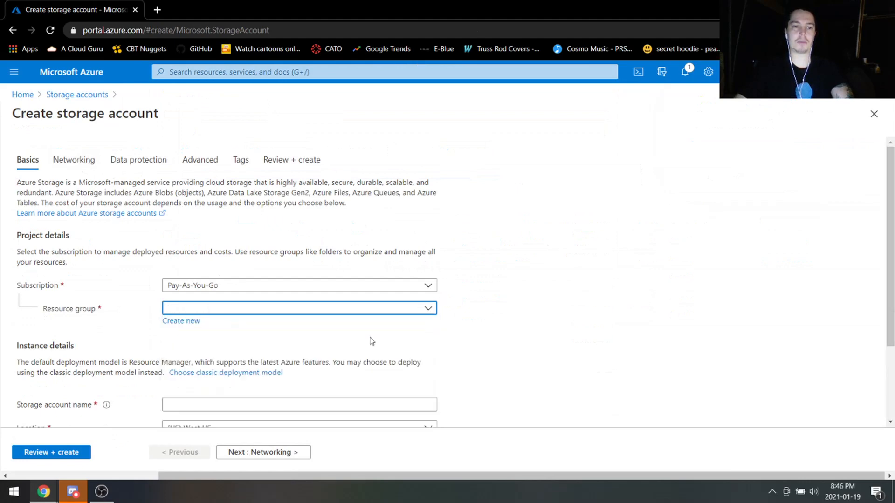
Name the storage account bastionstorages, then review and create it with the remaining default settings
scroll(534, 304, "down", 1)
scroll(534, 304, "down", 2)
left_click(270, 298)
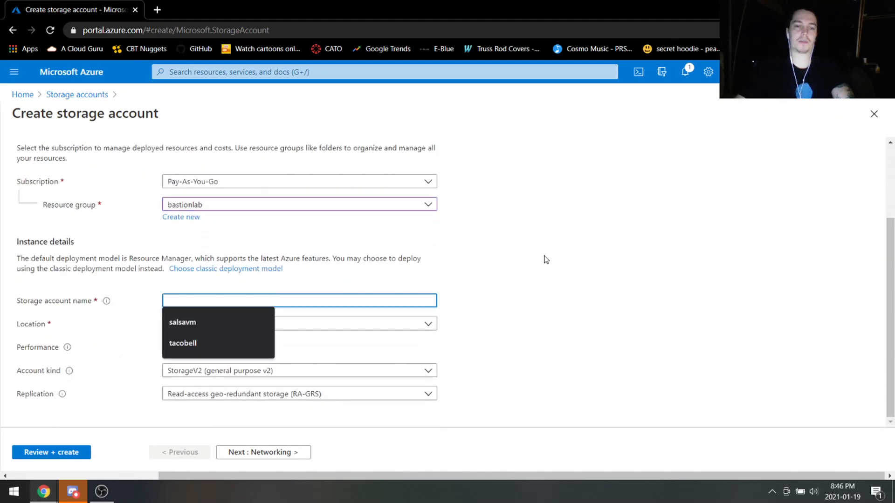
type("bastionstorag")
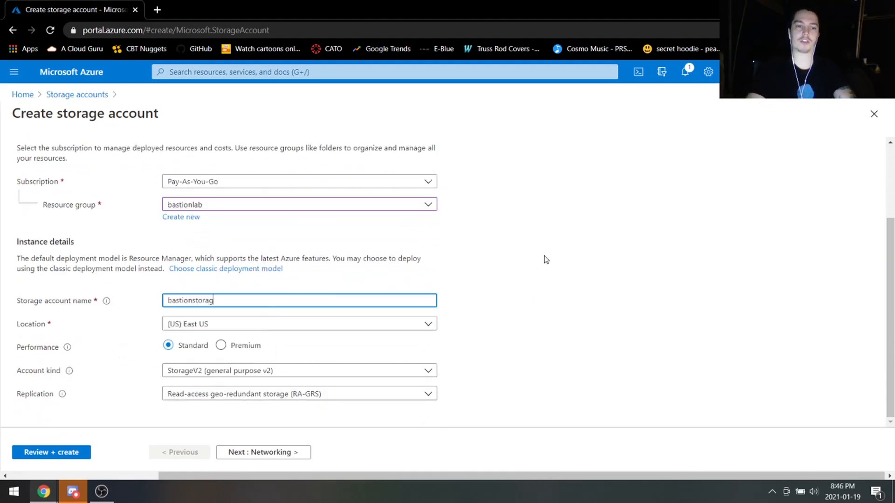
type("e")
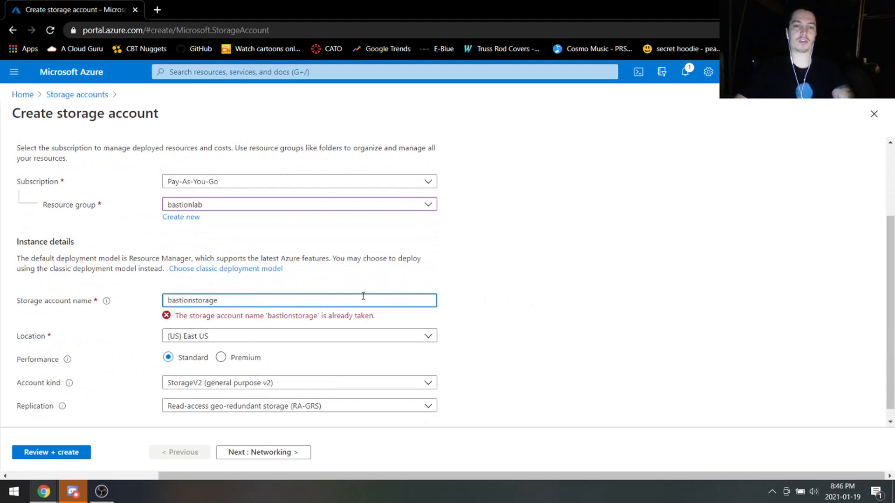
type("s")
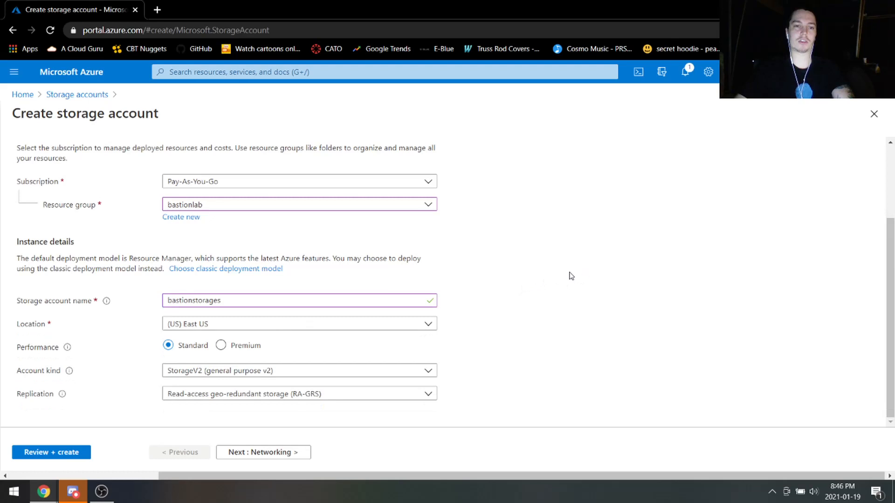
left_click(70, 454)
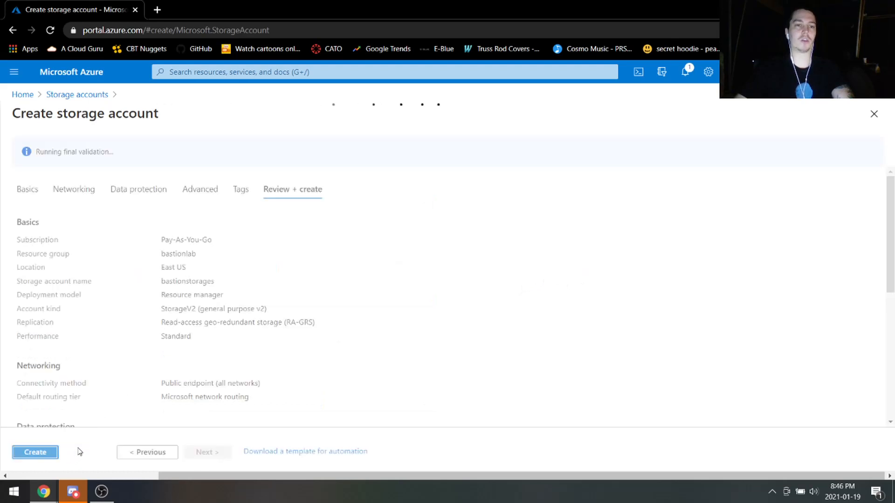
left_click(52, 460)
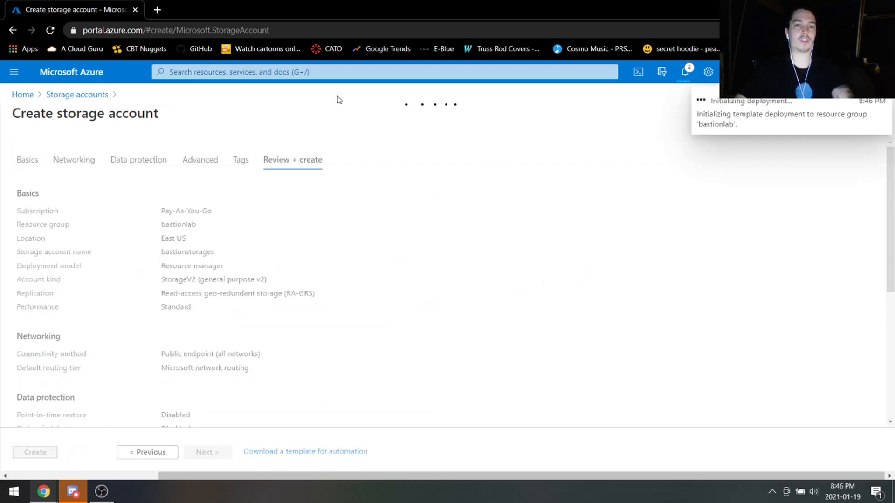
Start a new virtual network and assign it to the bastionlab resource group
left_click(300, 75)
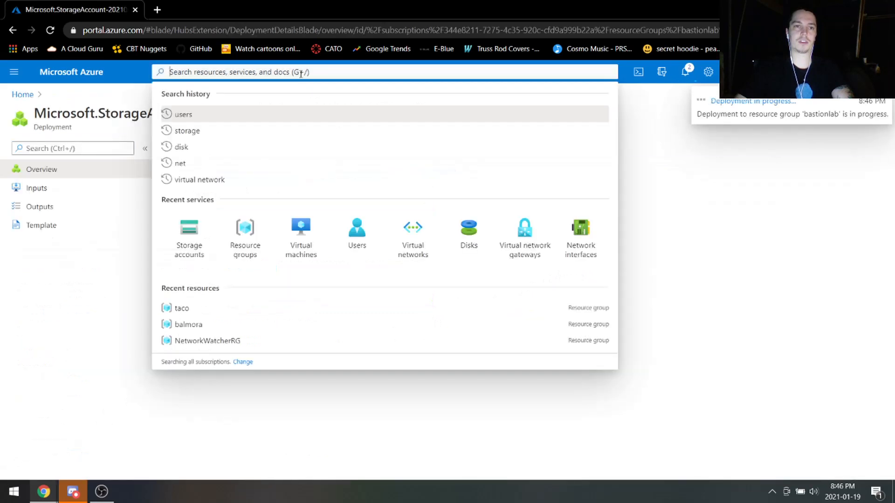
left_click(370, 71)
left_click(413, 242)
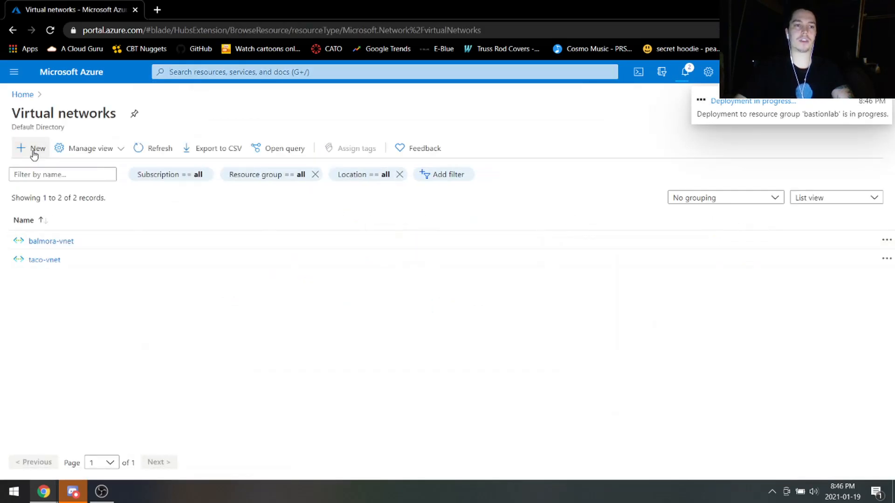
left_click(34, 149)
left_click(222, 278)
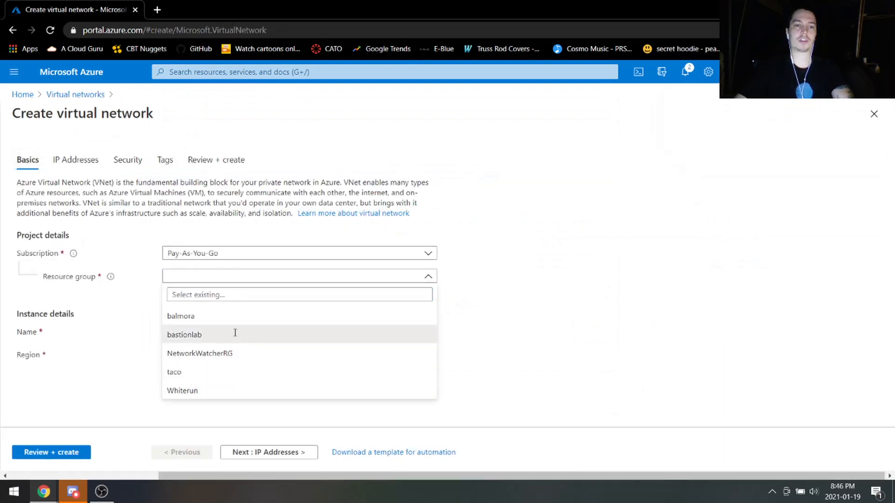
left_click(235, 333)
Name the virtual network network22, then review and create it with the default address settings
left_click(327, 335)
type("bastion")
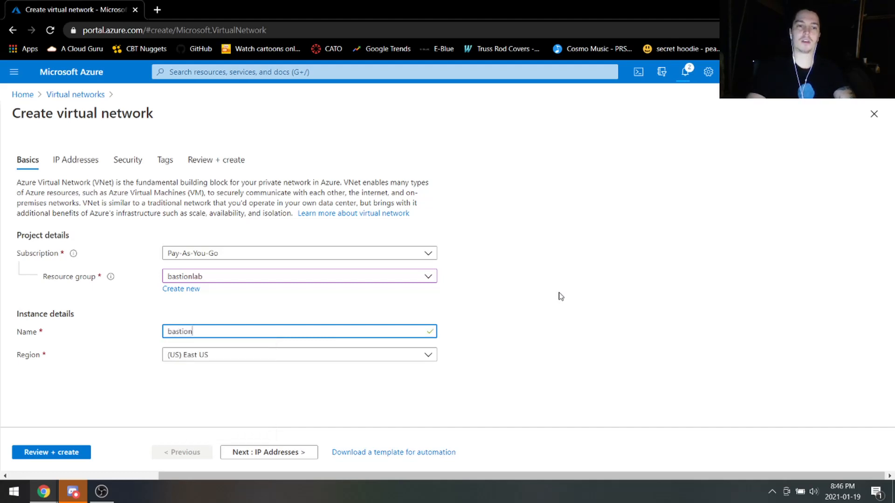
key("ctrl+BackSpace")
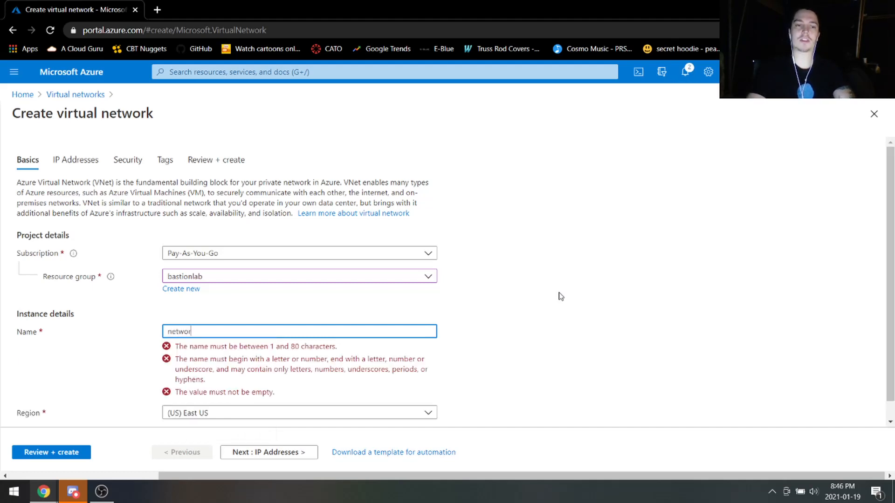
left_click(560, 296)
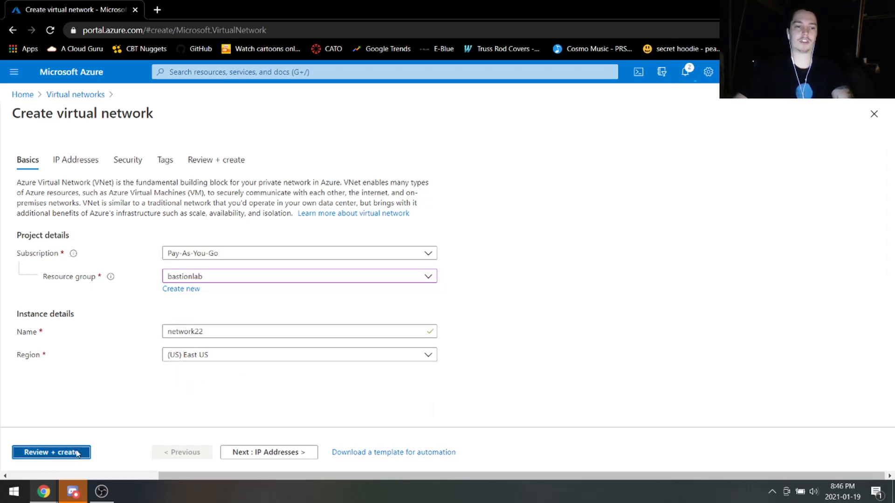
left_click(58, 452)
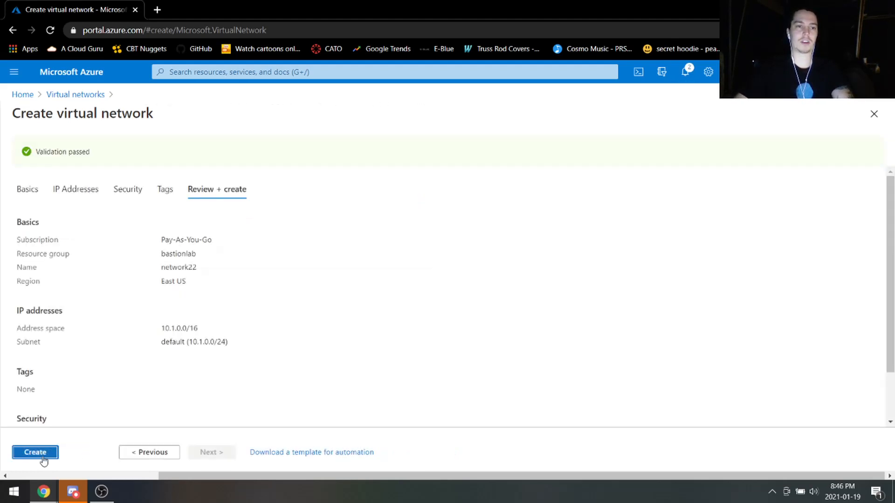
left_click(44, 456)
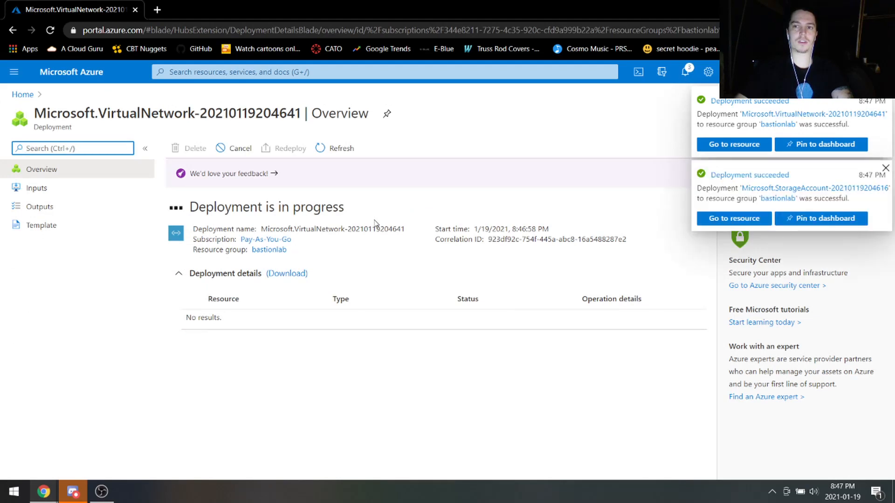
Add a subnet named AzureBastionSubnet with the address range 10.1.1.0/24 to the network22 virtual network and save it
left_click(241, 319)
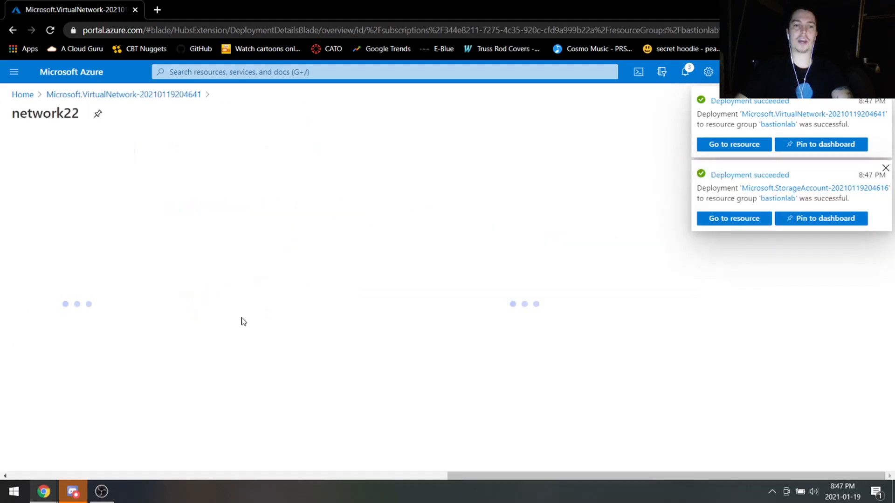
left_click(80, 323)
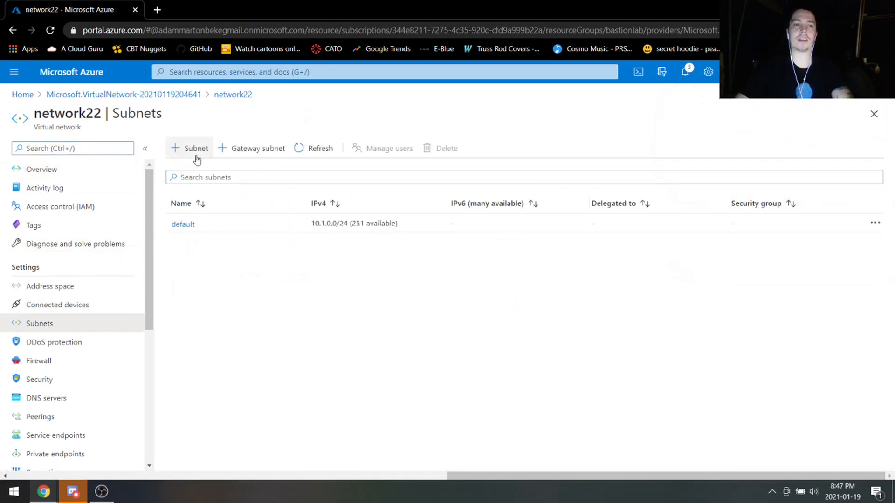
left_click(192, 150)
type("AzureBastionSubnet")
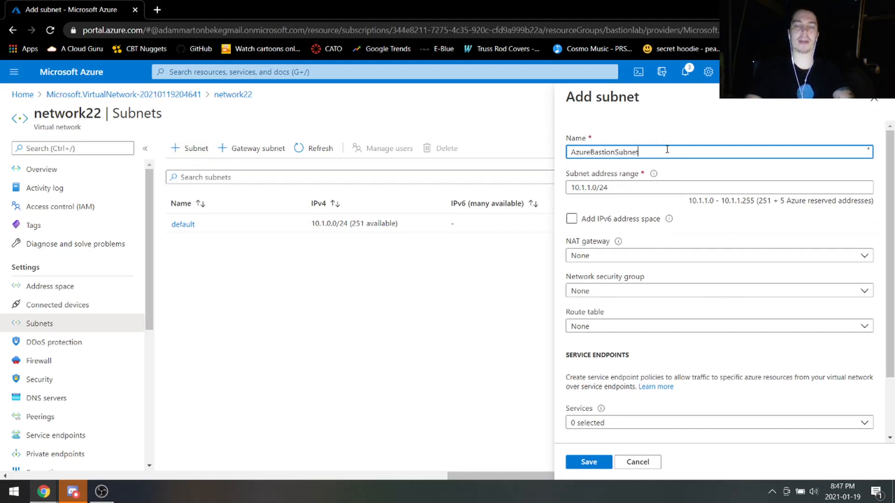
left_click_drag(608, 154, 485, 156)
left_click(651, 152)
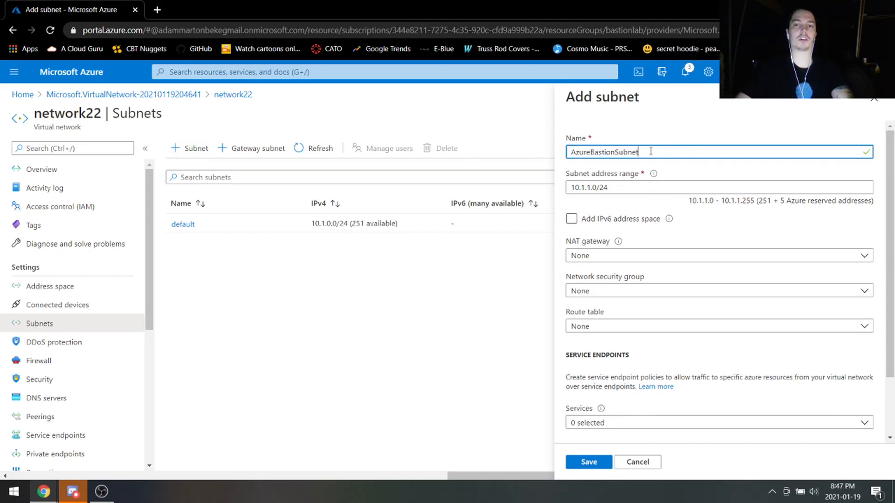
left_click(648, 188)
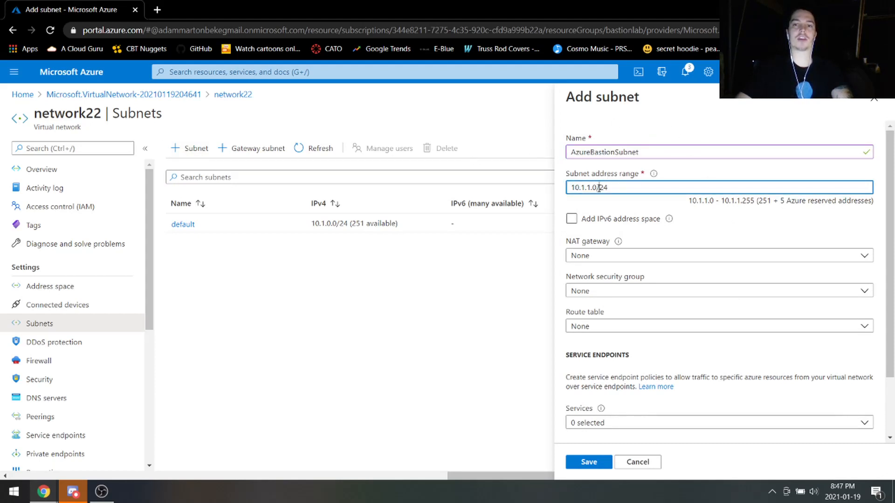
left_click_drag(576, 188, 604, 186)
left_click(619, 186)
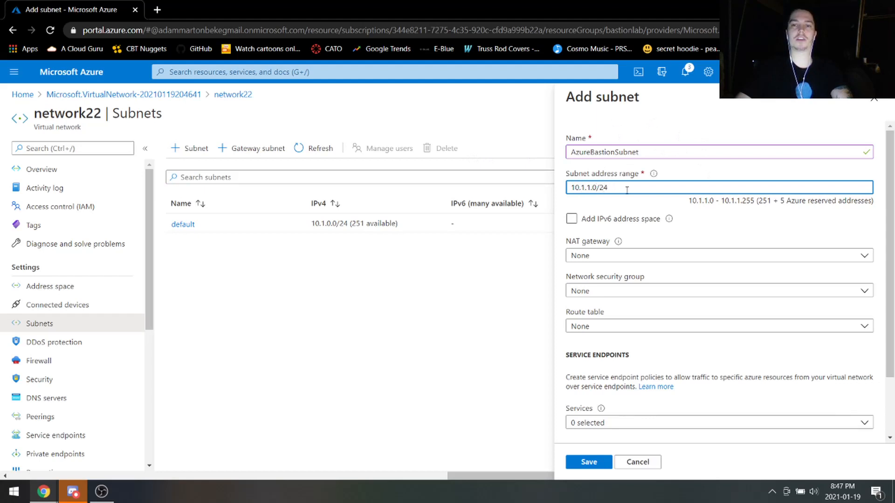
left_click(589, 463)
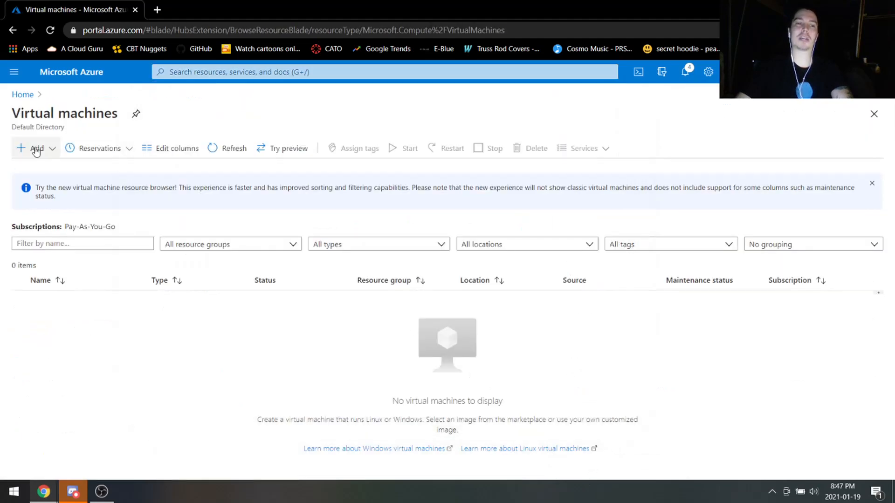
Start a new virtual machine in the bastionlab resource group and name it WinDataCenter
left_click(32, 149)
left_click(50, 167)
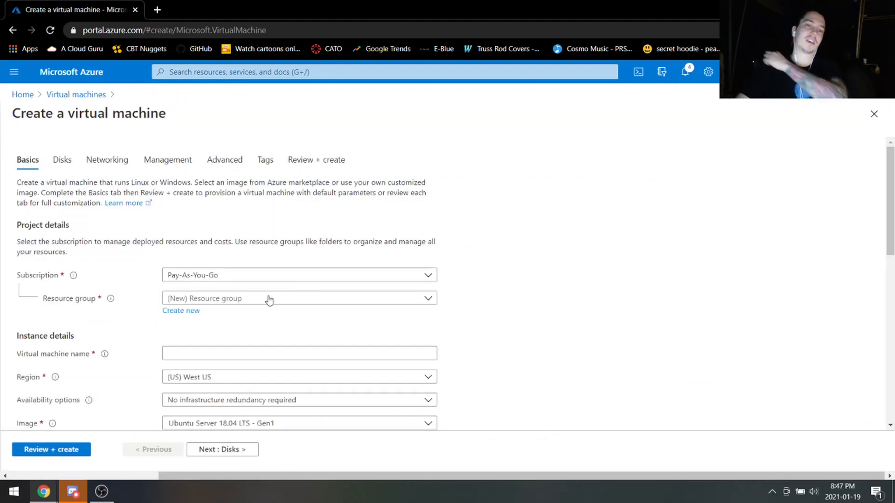
left_click(261, 299)
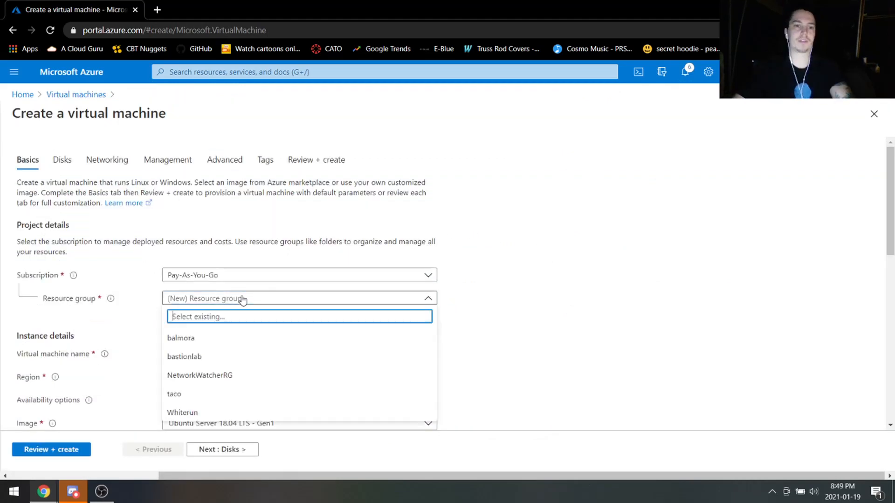
left_click(226, 356)
scroll(350, 308, "down", 1)
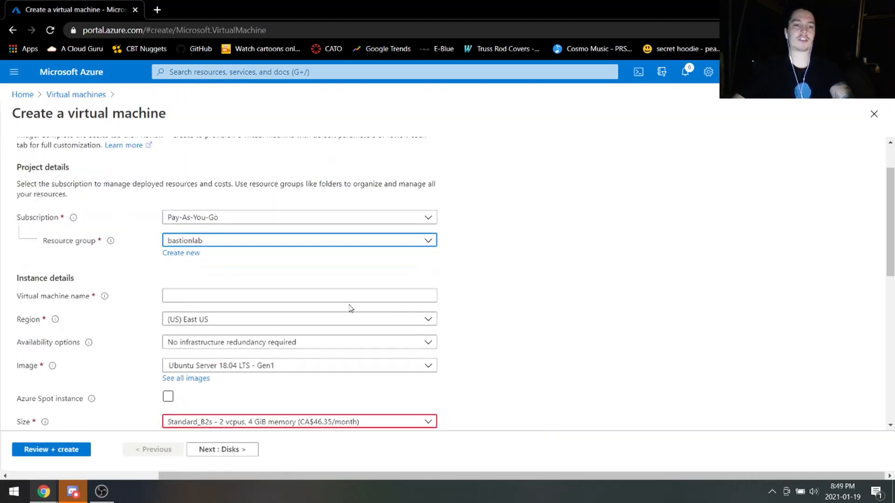
left_click(240, 293)
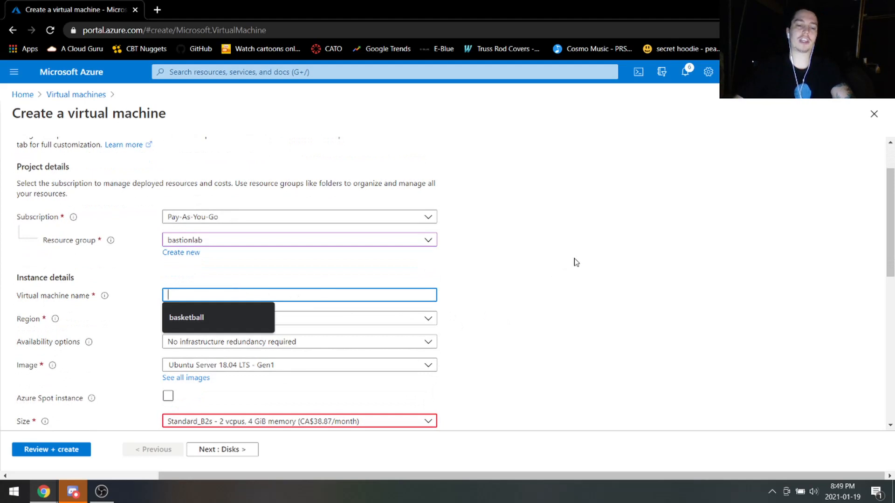
type("WinDataCenter")
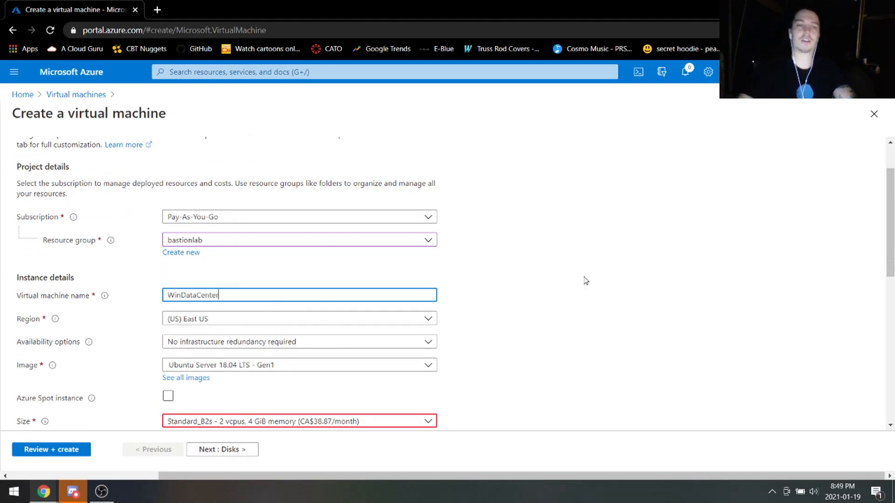
Rename the virtual machine as WinDataCenters and select the Windows Server 2019 Datacenter - Gen1 image
scroll(524, 278, "down", 3)
left_click(272, 265)
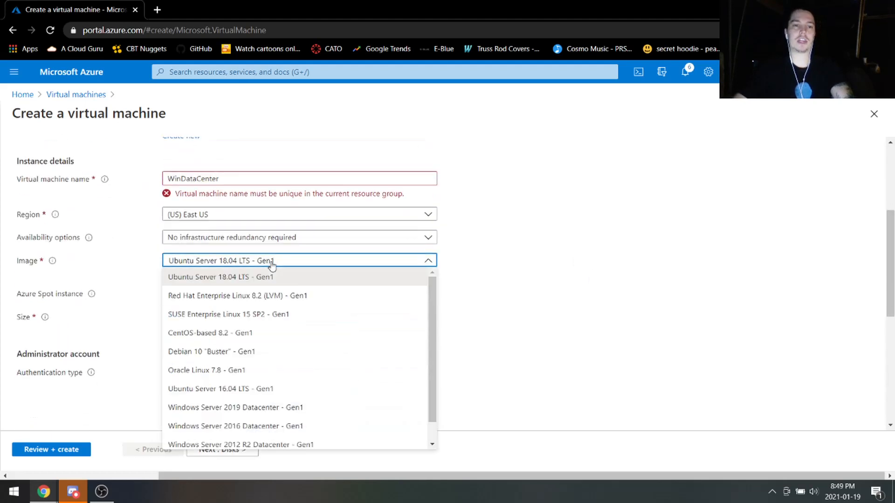
left_click(282, 178)
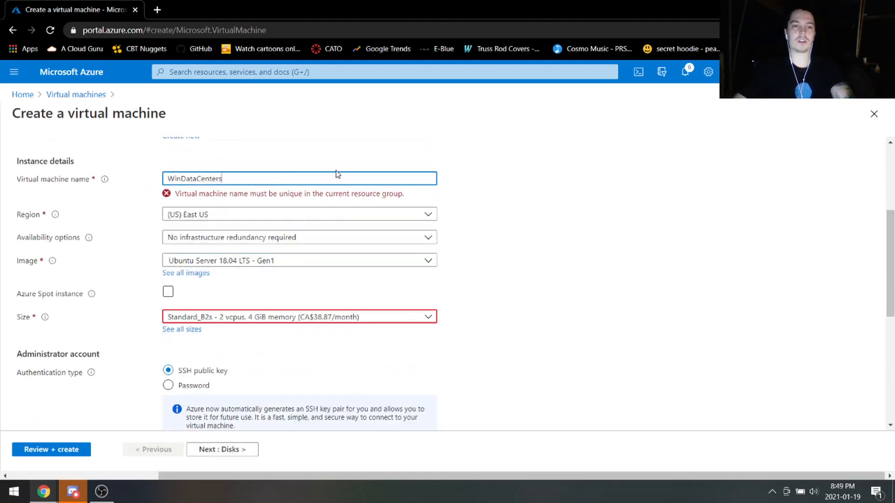
left_click(255, 250)
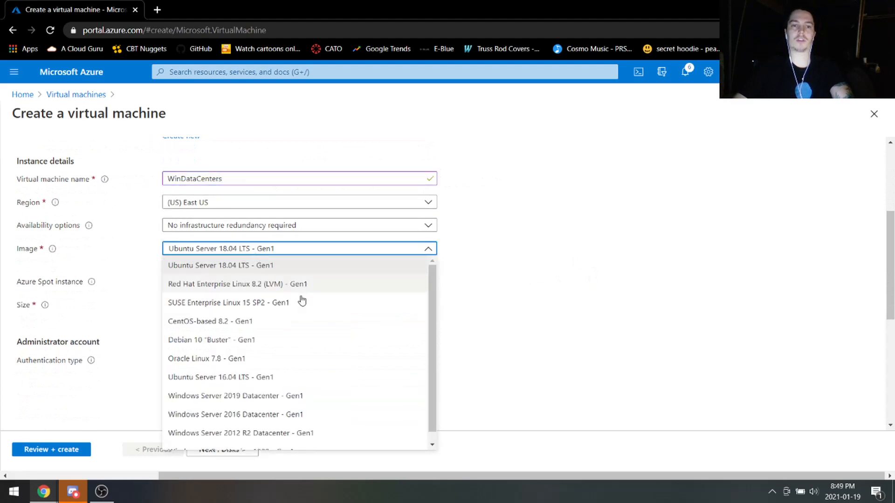
left_click(275, 400)
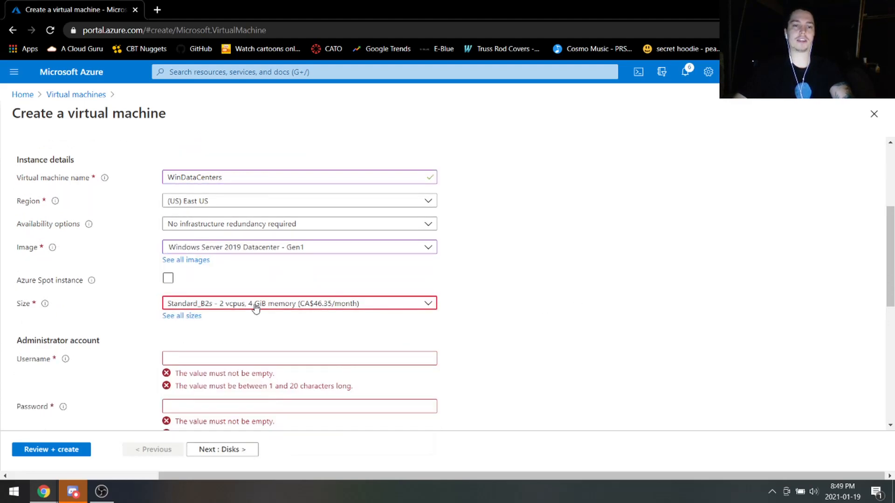
Fill in the administrator account's username, then enter and confirm its password
scroll(256, 307, "down", 3)
left_click(354, 243)
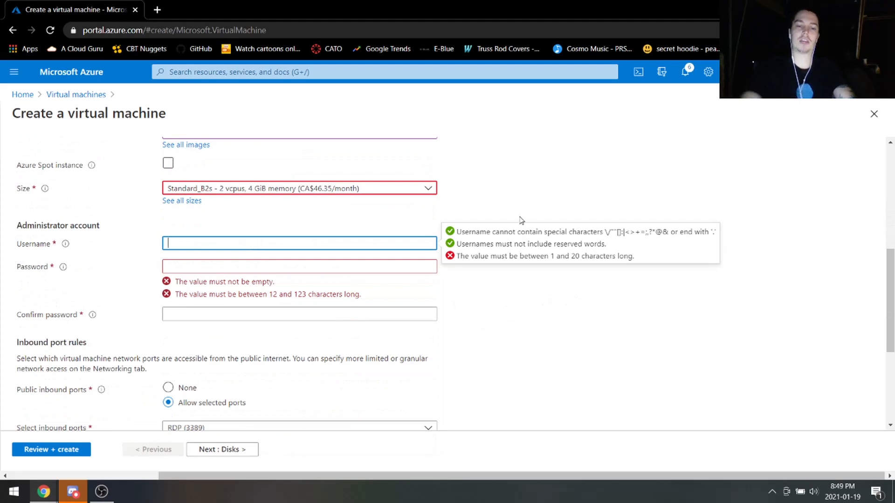
type("j")
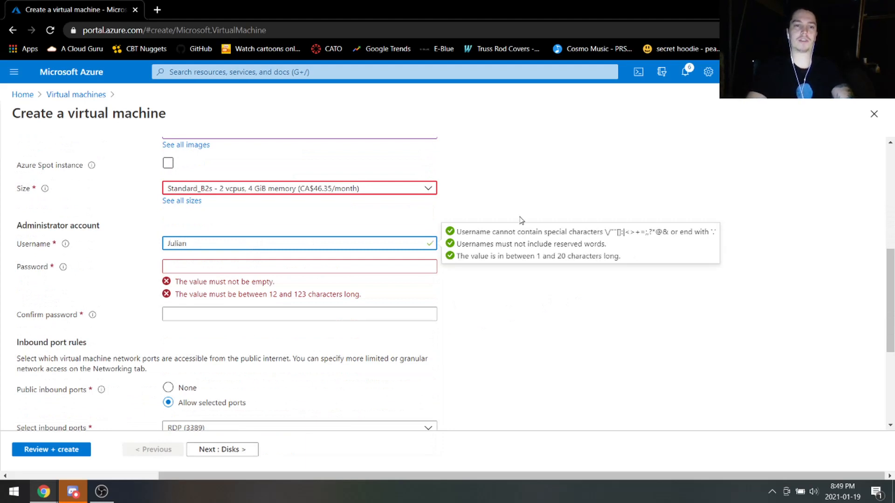
key("Tab")
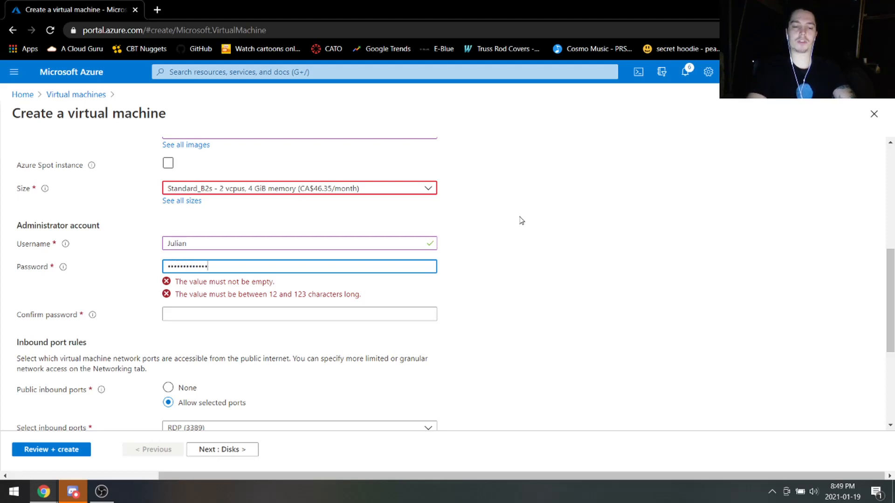
type("!")
key("Tab")
type("P")
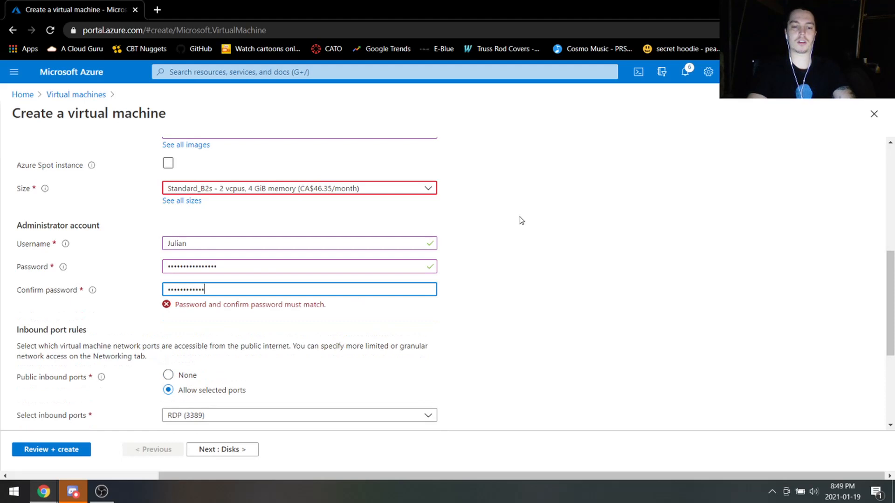
Set the virtual machine's public inbound ports to None
scroll(503, 247, "down", 3)
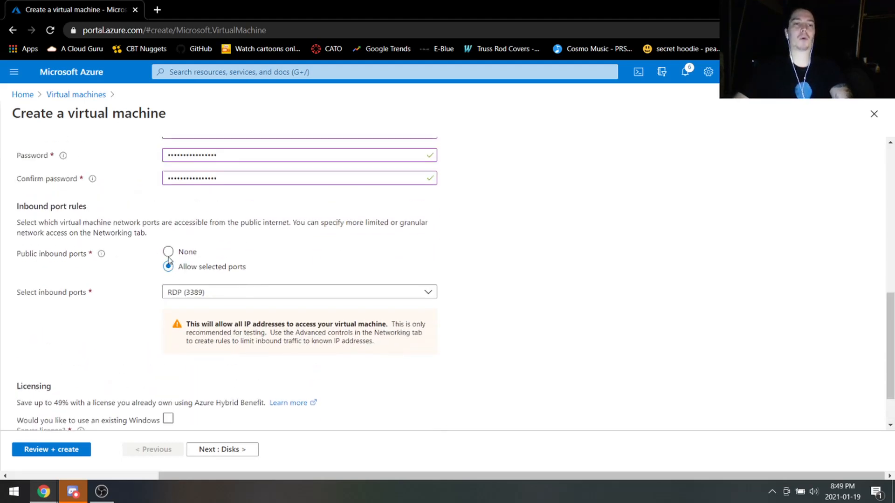
left_click(168, 254)
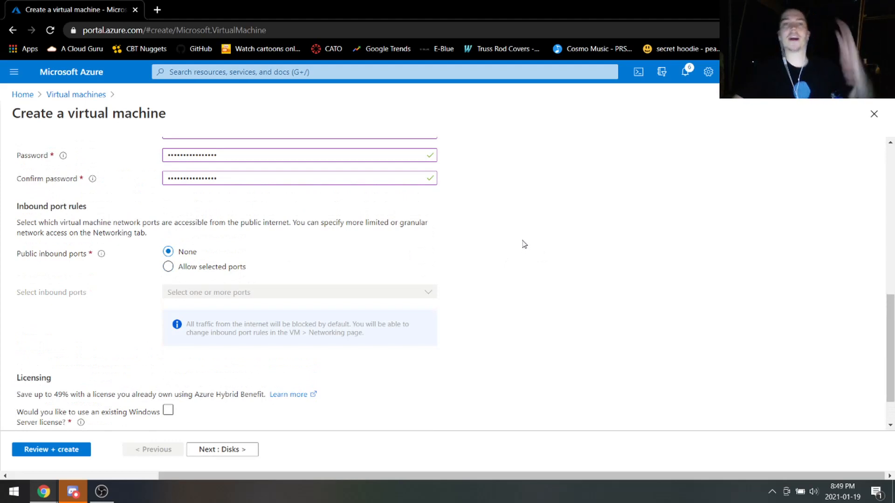
scroll(476, 250, "down", 1)
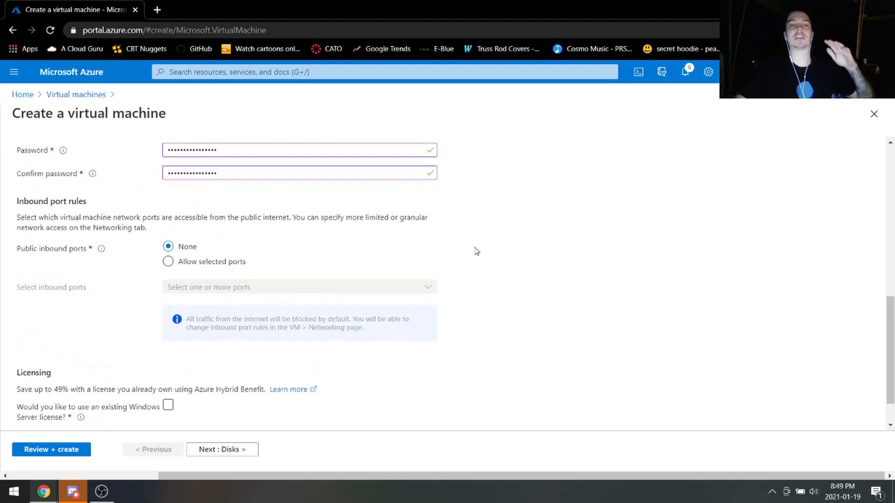
In the networking settings, set the NIC network security group to Advanced and use the existing WinDatacenter-nsg from bastionlab
scroll(466, 257, "up", 15)
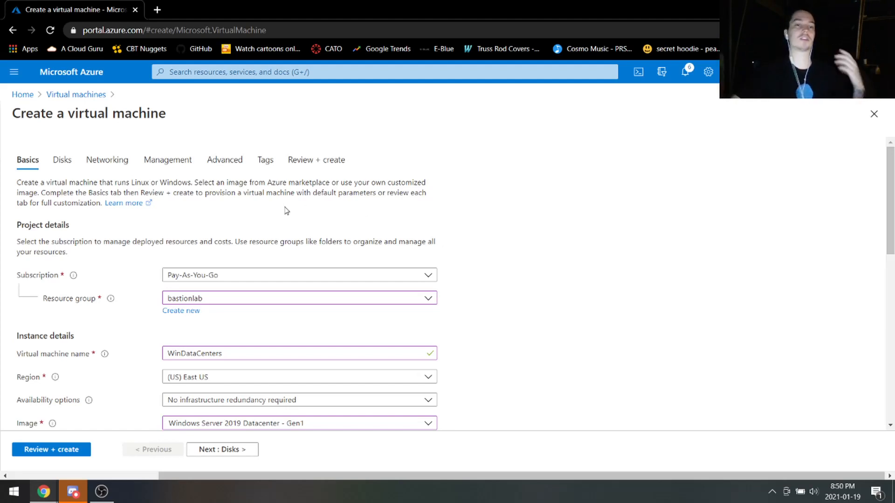
scroll(517, 259, "down", 5)
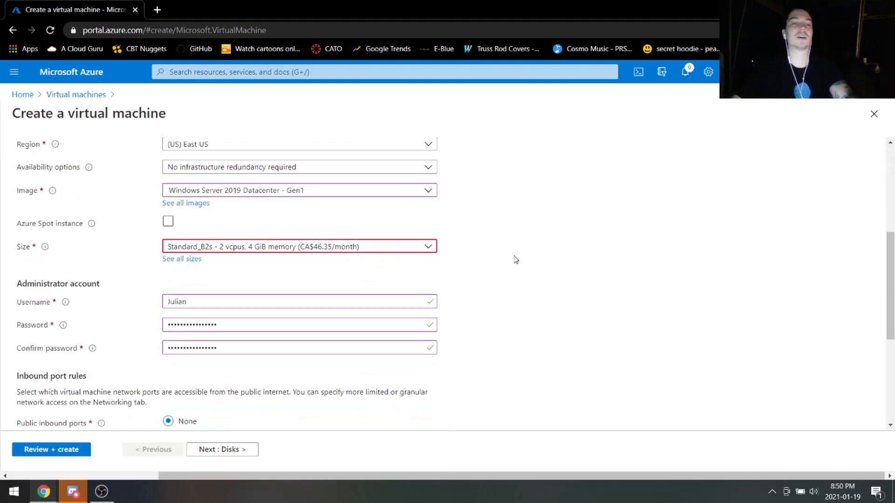
scroll(516, 259, "up", 5)
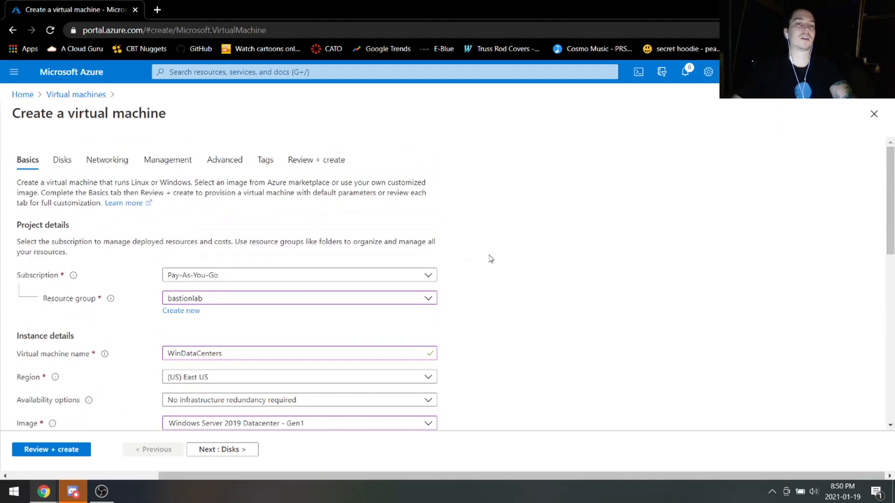
left_click(107, 160)
left_click(686, 219)
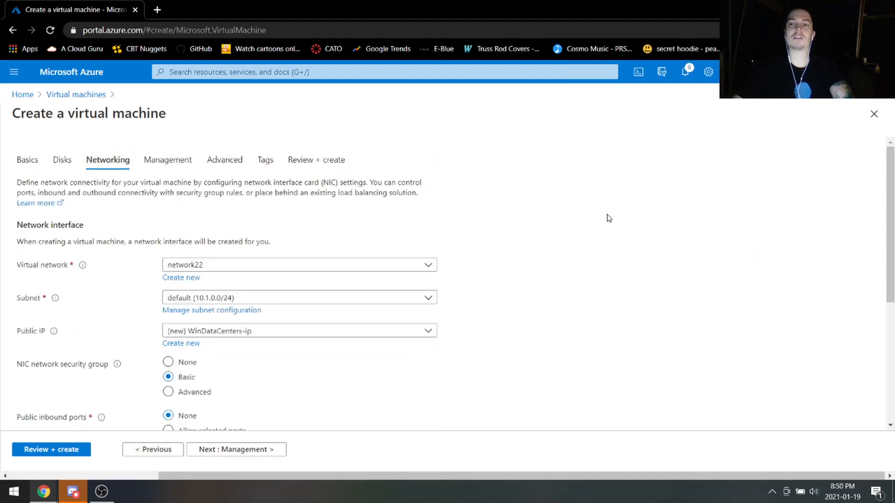
scroll(503, 231, "down", 2)
scroll(504, 231, "up", 2)
scroll(503, 232, "down", 2)
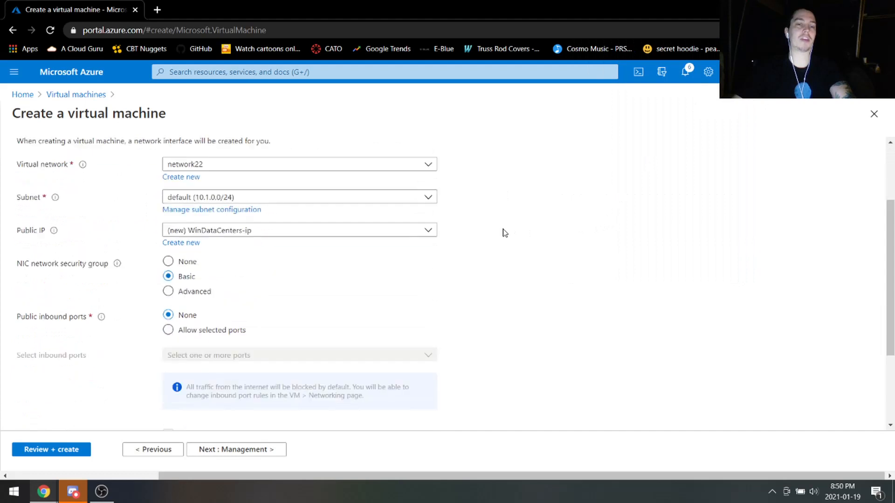
scroll(496, 249, "up", 1)
scroll(476, 267, "down", 1)
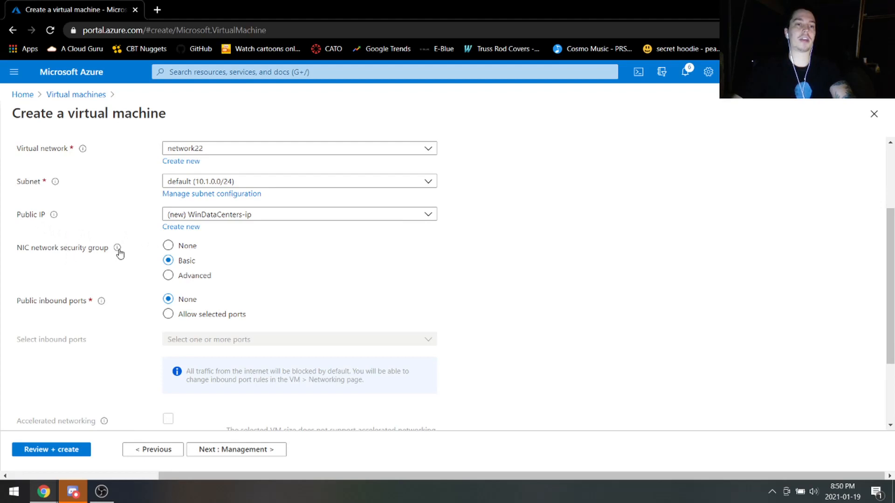
left_click(167, 275)
left_click(246, 303)
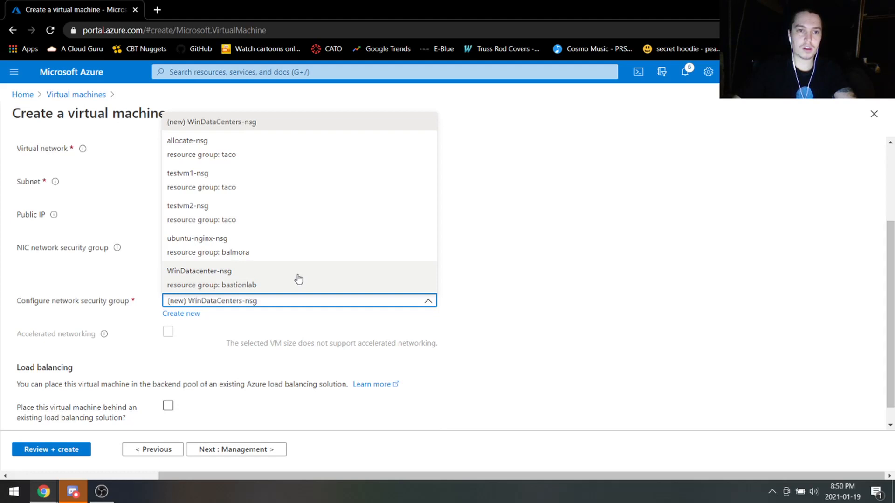
left_click(347, 288)
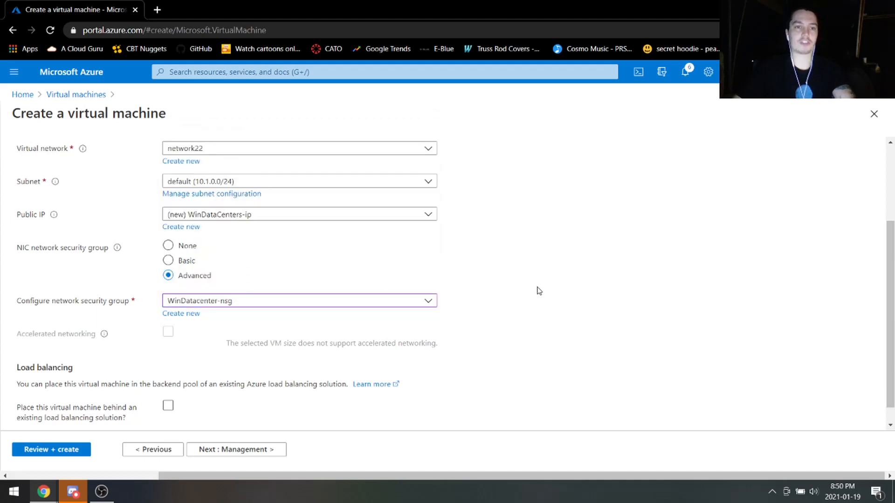
Recheck the chosen network security group, then review and create the virtual machine
scroll(94, 391, "down", 1)
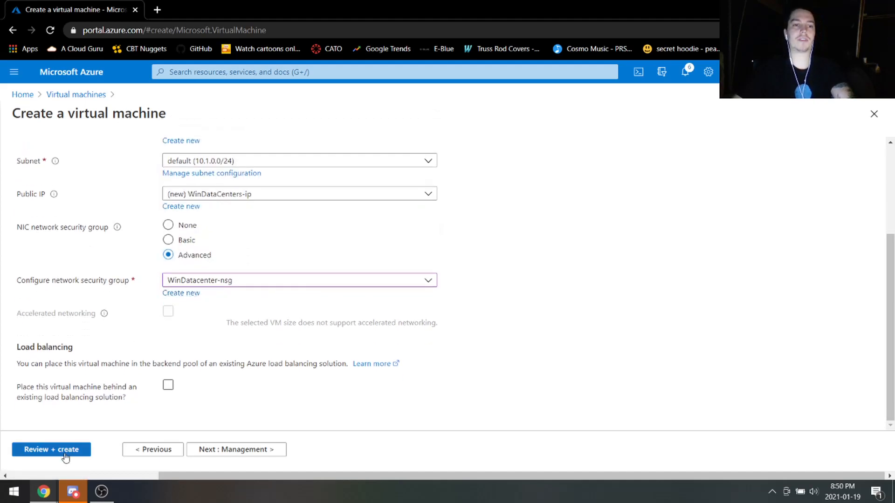
left_click(234, 286)
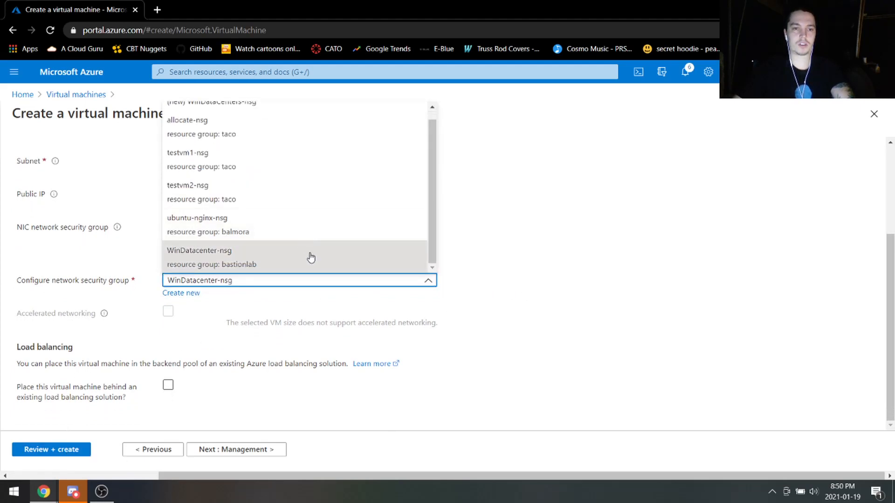
left_click(74, 450)
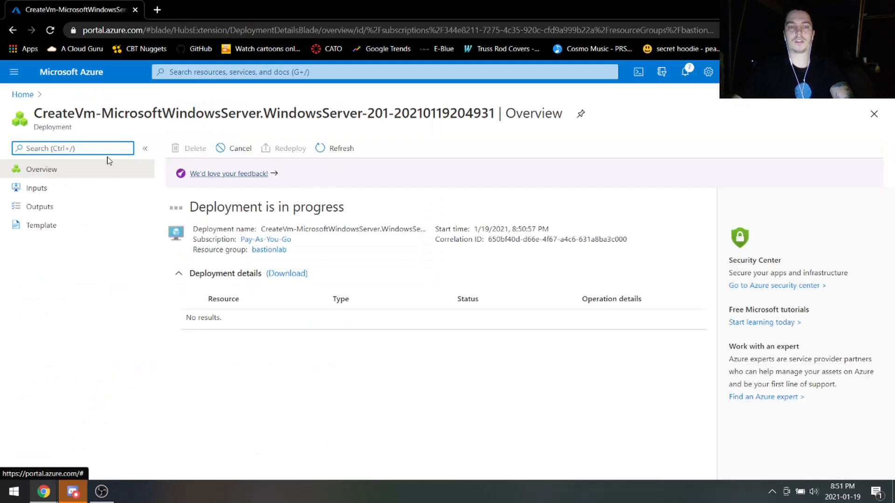
Find the Bastions service and start creating a new bastion
left_click(263, 72)
type("bast")
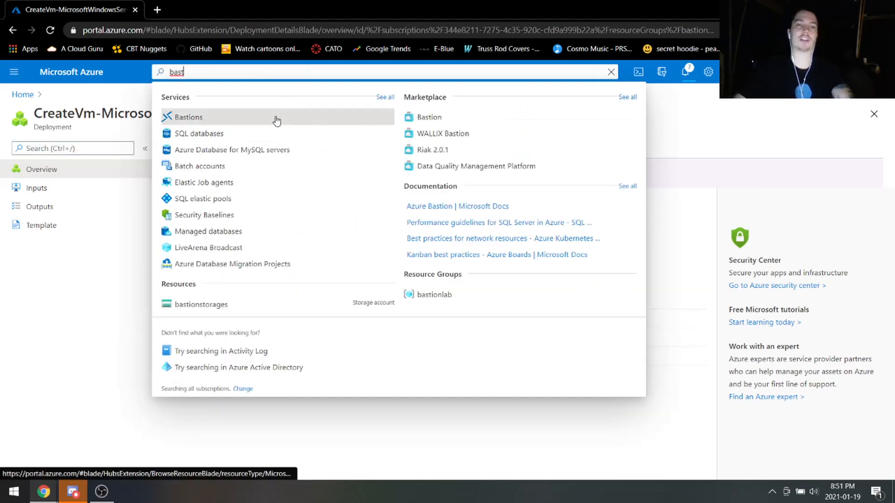
left_click(275, 118)
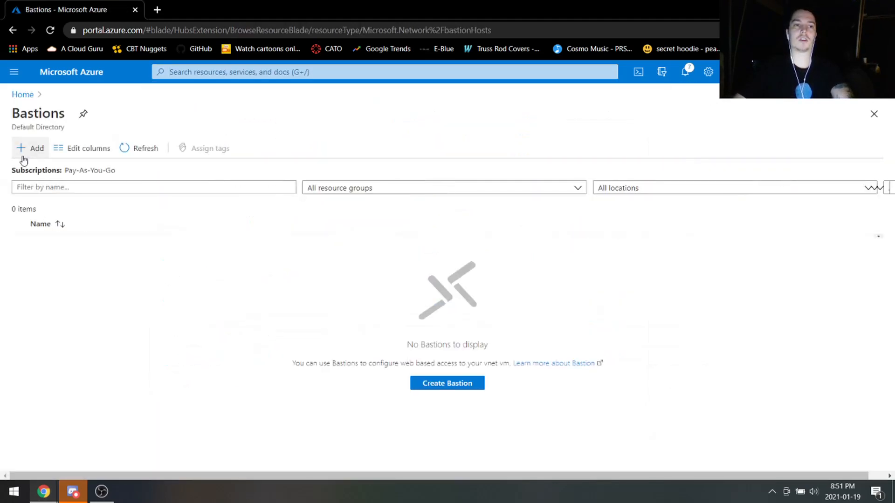
left_click(29, 149)
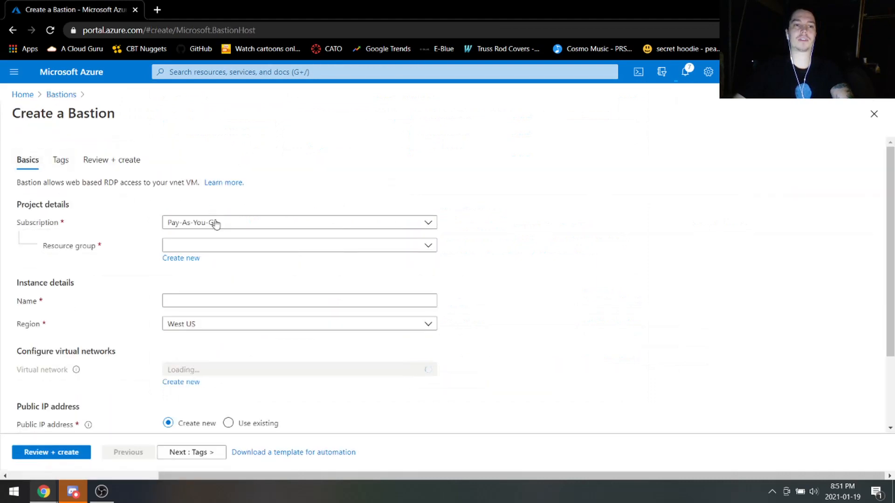
Assign the bastion to the bastionlab resource group and name it bastiontester1
left_click(229, 246)
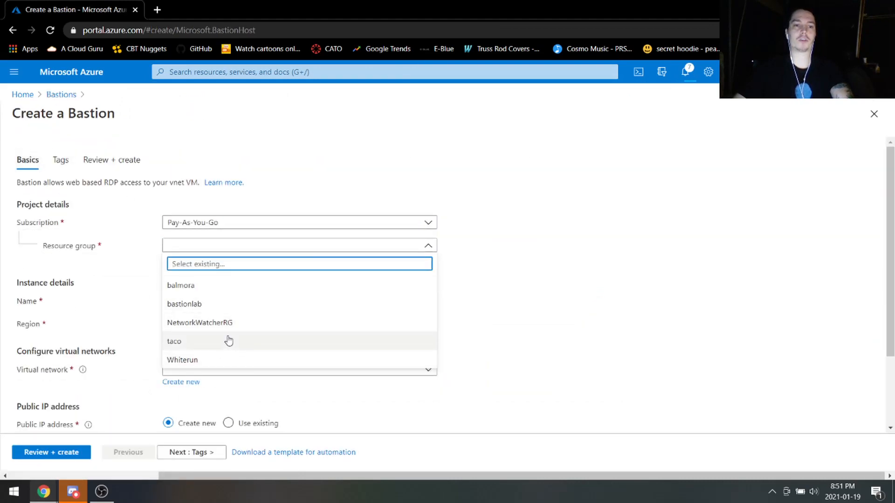
left_click(230, 304)
left_click(233, 301)
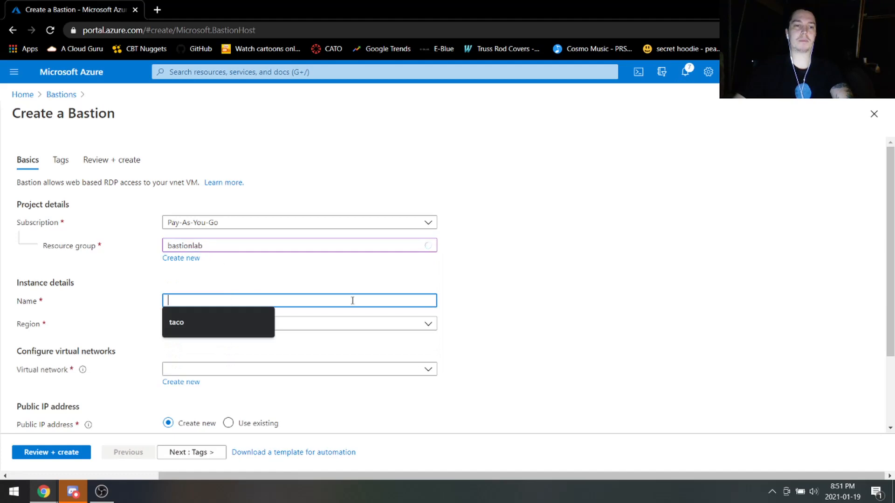
type("bast")
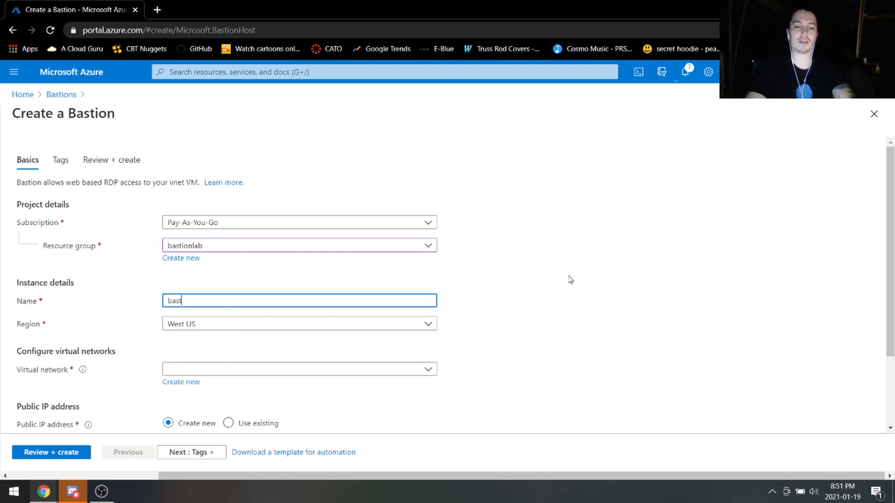
type("iontester1")
Check which virtual networks are available to the bastion in the West US region
scroll(278, 290, "down", 2)
left_click(271, 275)
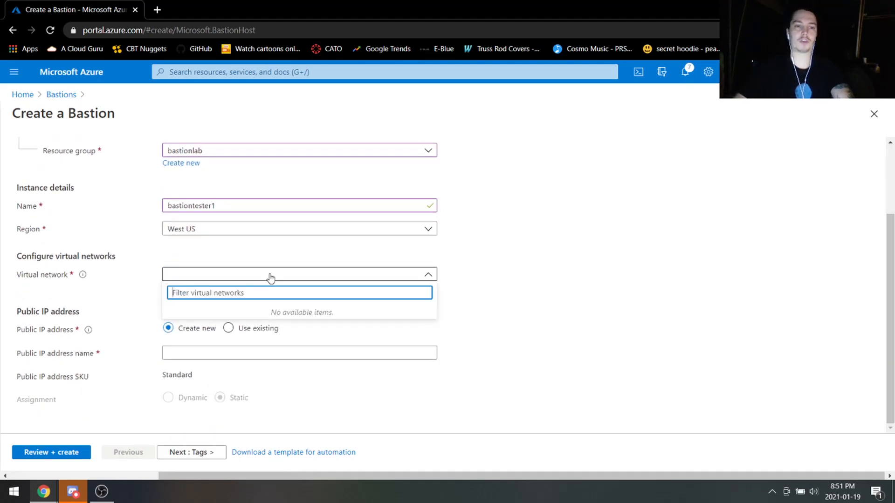
left_click(300, 256)
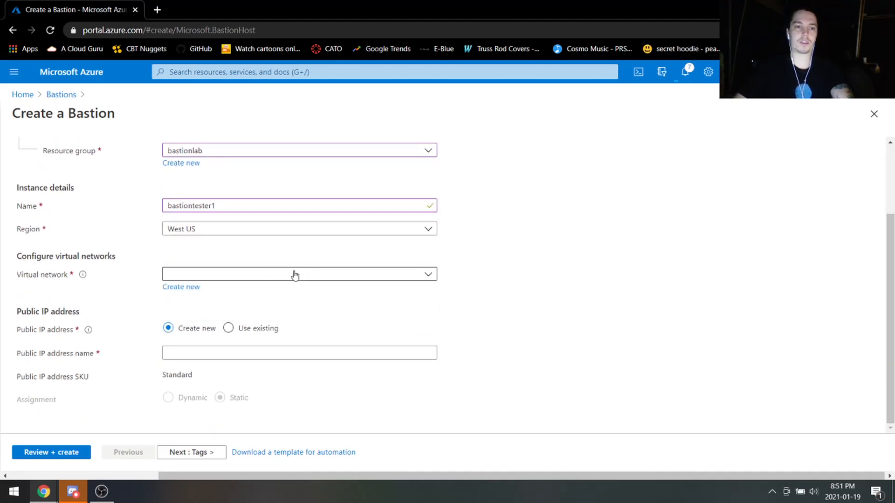
left_click(252, 274)
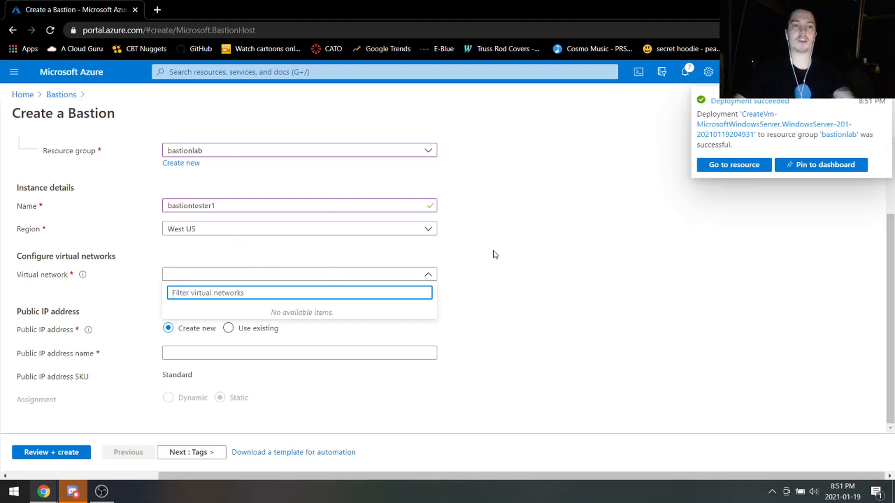
left_click(538, 254)
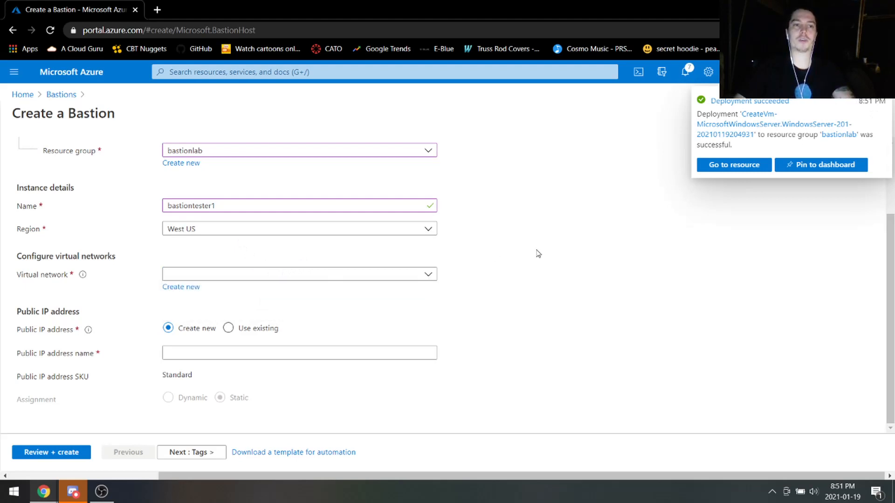
Open the portal in a second browser tab and look up network22's location in the virtual networks list
middle_click(83, 76)
left_click(201, 10)
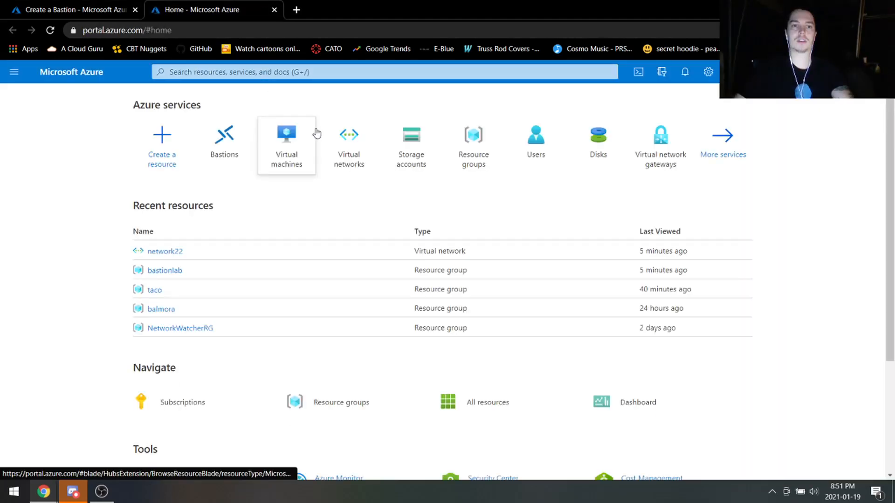
left_click(338, 143)
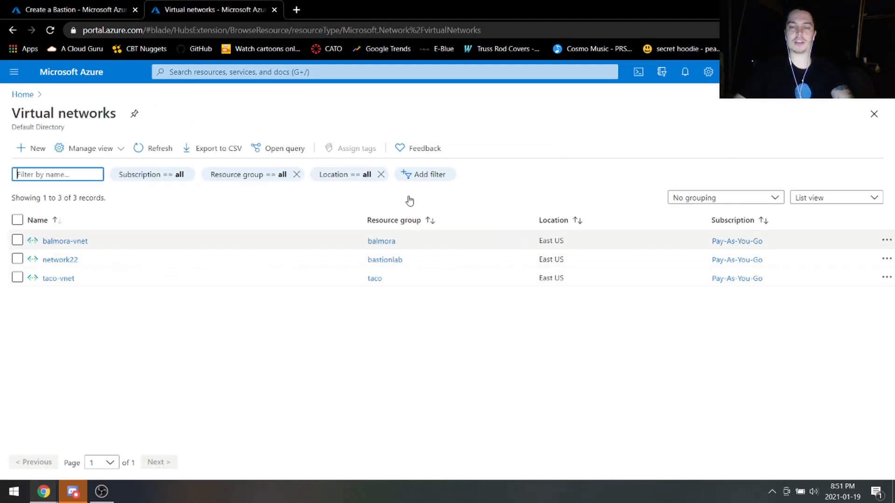
Return to the bastion form, set its region to East US and select network22 as the virtual network
left_click(71, 5)
left_click(181, 230)
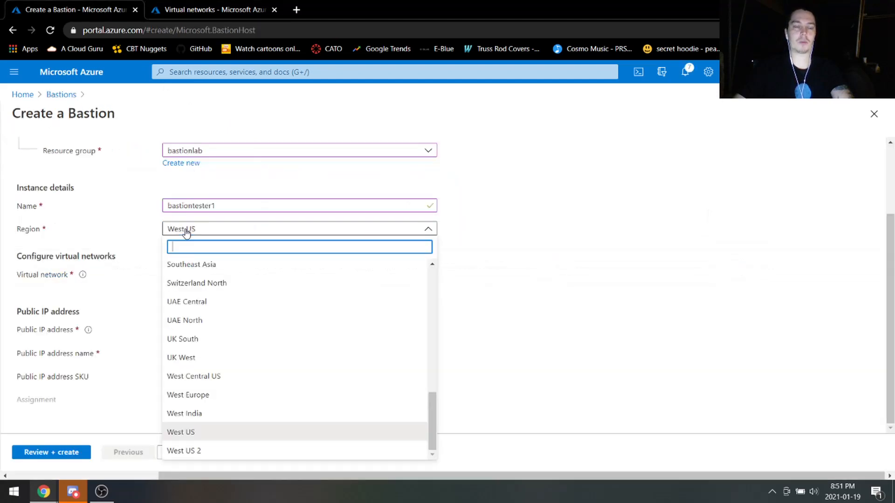
scroll(265, 373, "up", 6)
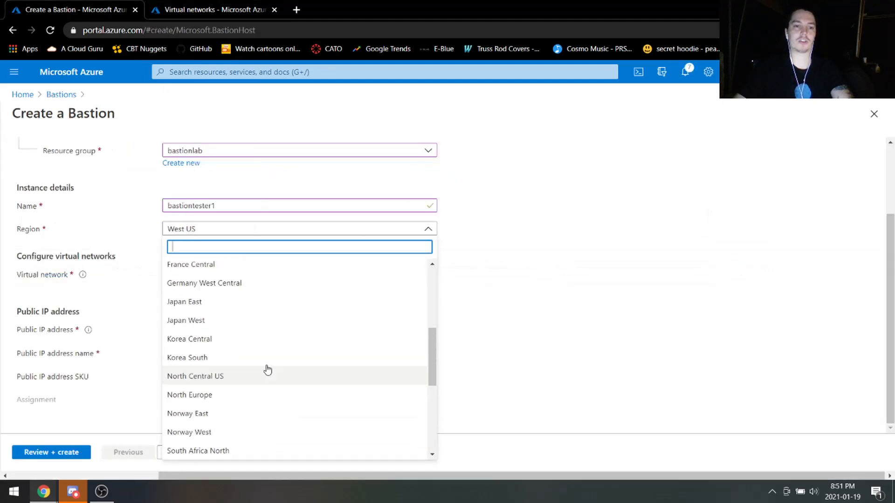
left_click(226, 292)
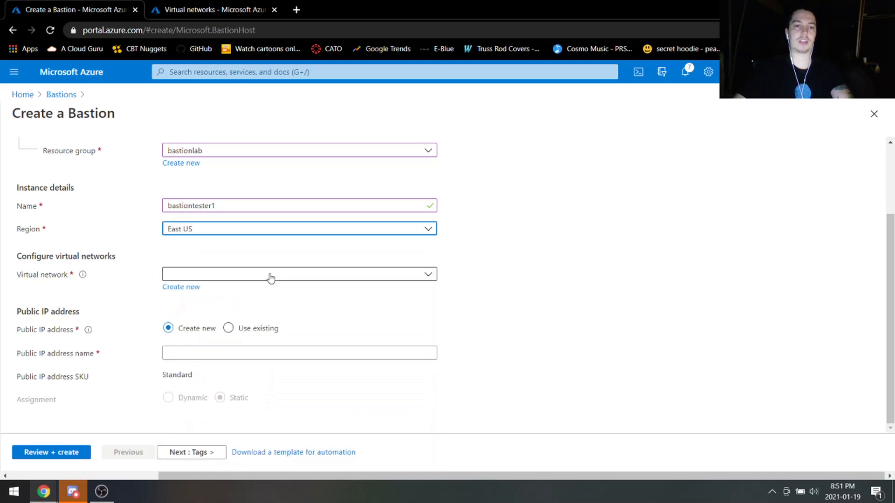
left_click(270, 277)
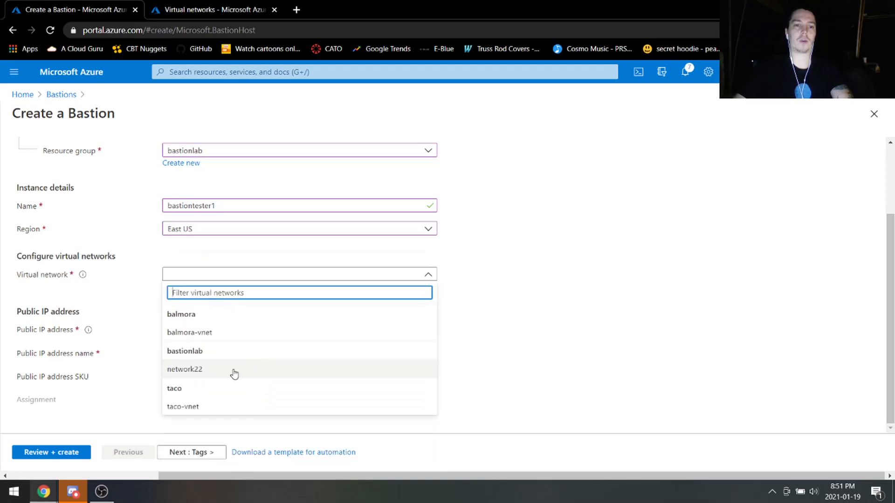
left_click(221, 369)
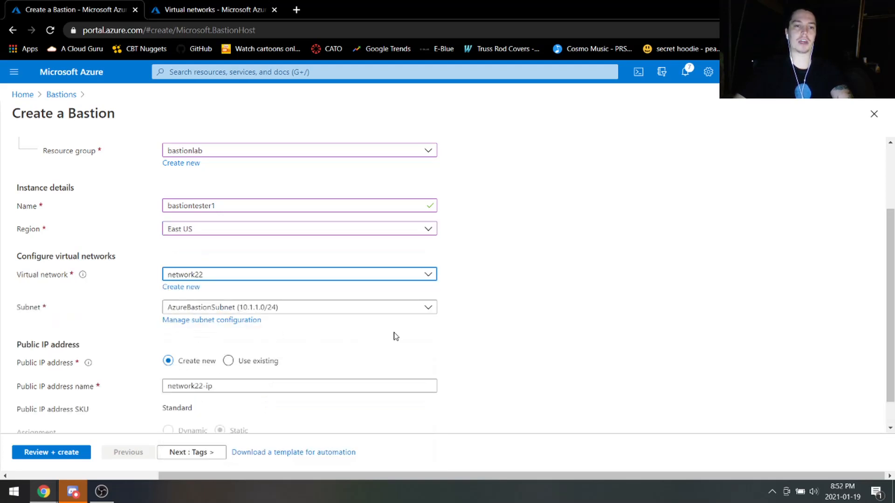
Name the bastion's new public IP address BastionPublicIP
scroll(160, 280, "down", 1)
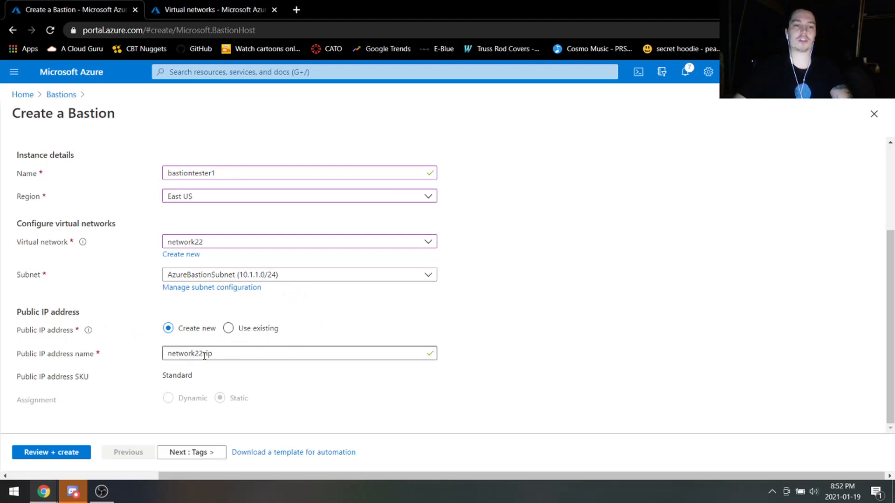
left_click_drag(224, 355, 460, 303)
left_click(171, 353)
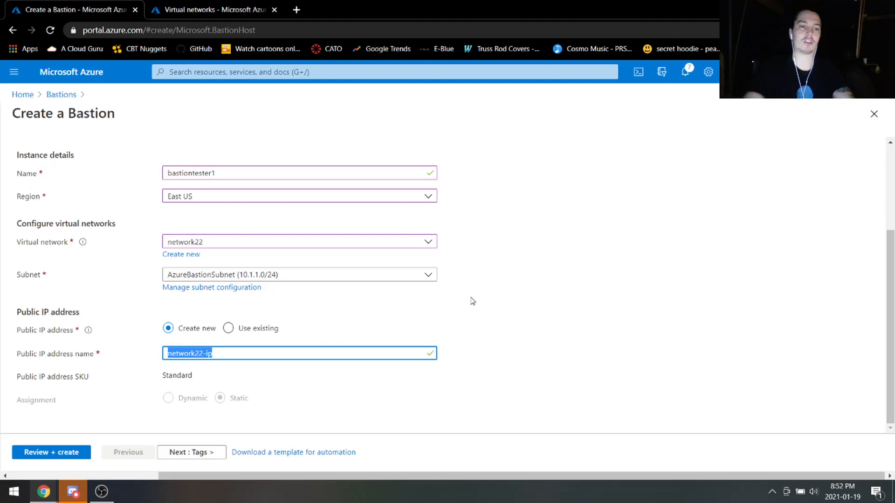
type("BastionPublicIP")
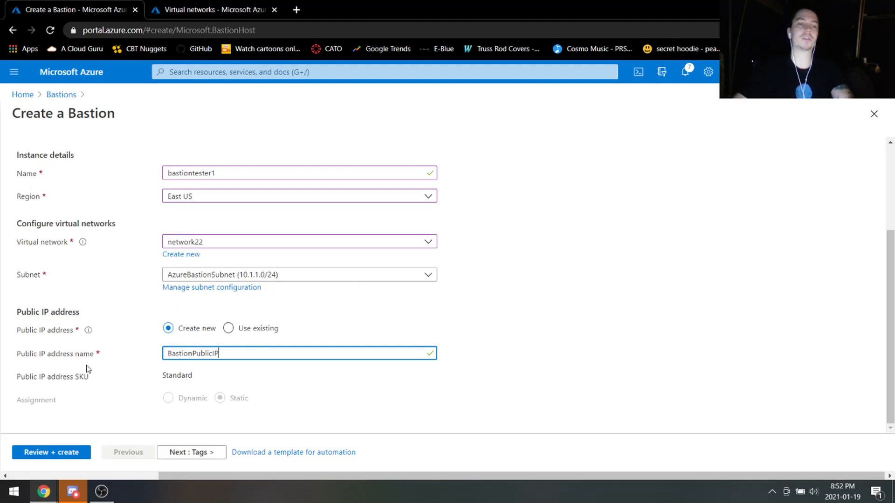
Review the bastion's configuration and create it
scroll(85, 369, "up", 3)
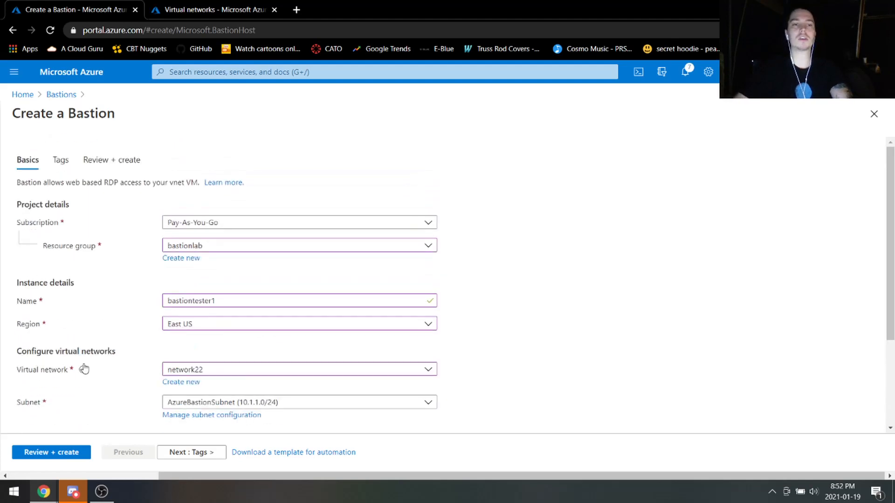
mouse_move(84, 369)
scroll(75, 410, "down", 3)
left_click(59, 452)
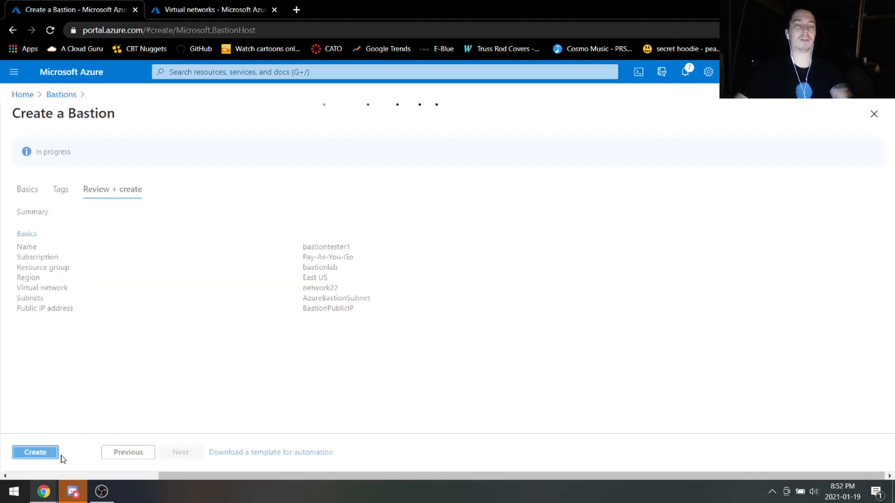
left_click(35, 452)
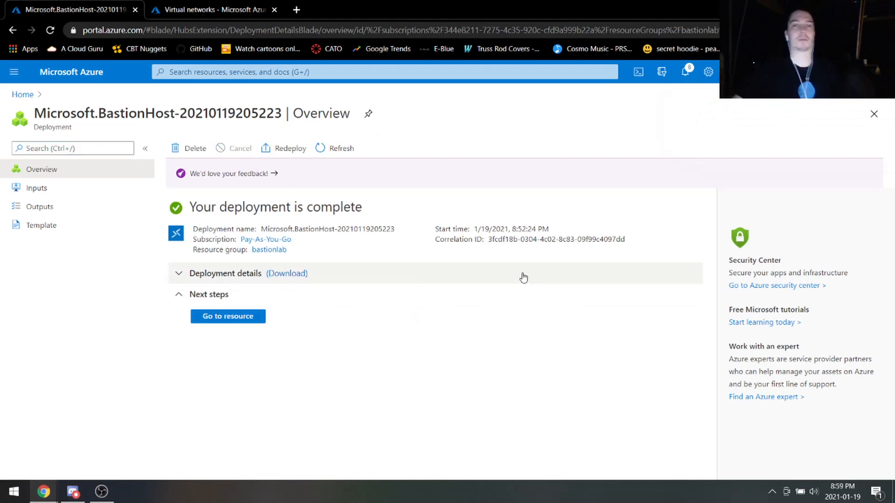
Open the WinDataCenters virtual machine and choose to connect to it using Bastion
left_click(420, 72)
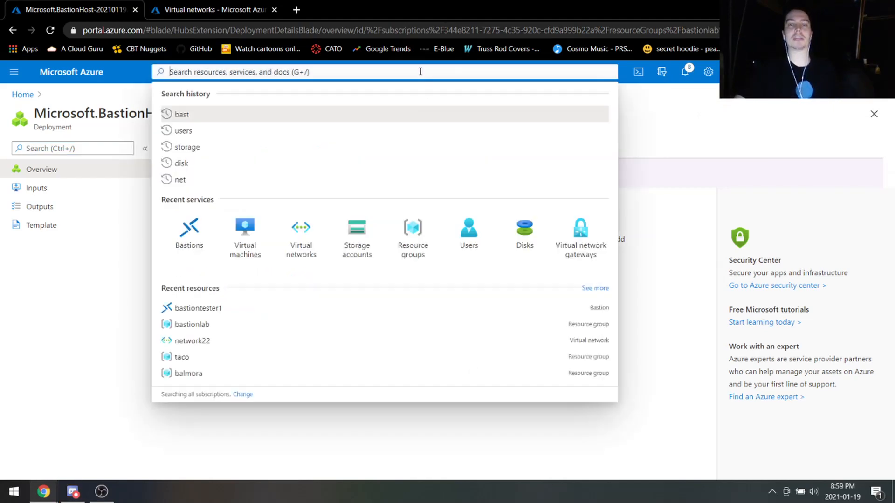
left_click(246, 238)
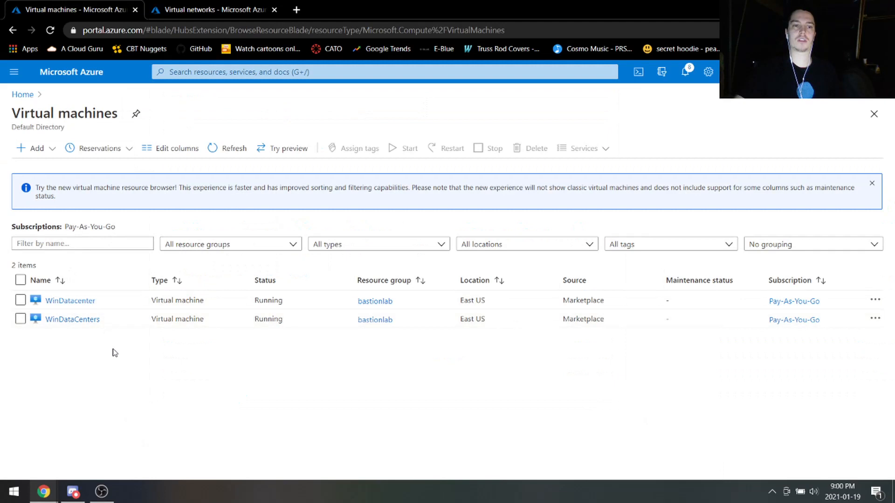
left_click(88, 321)
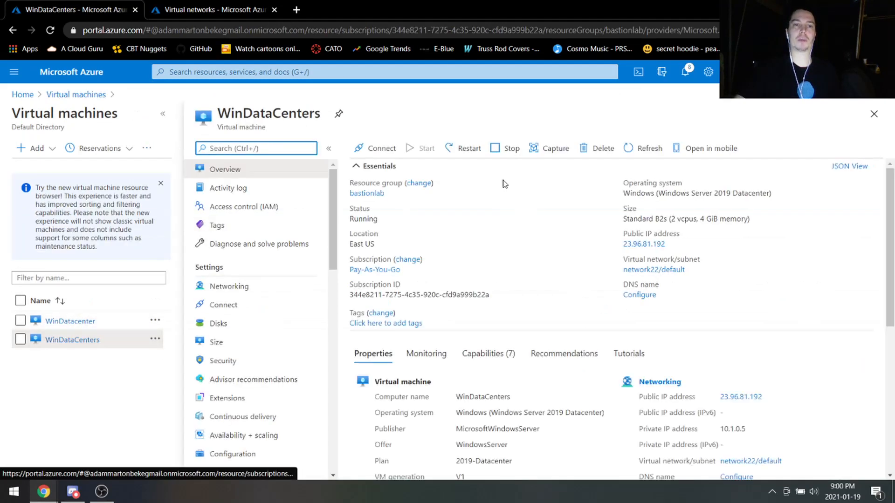
left_click(375, 148)
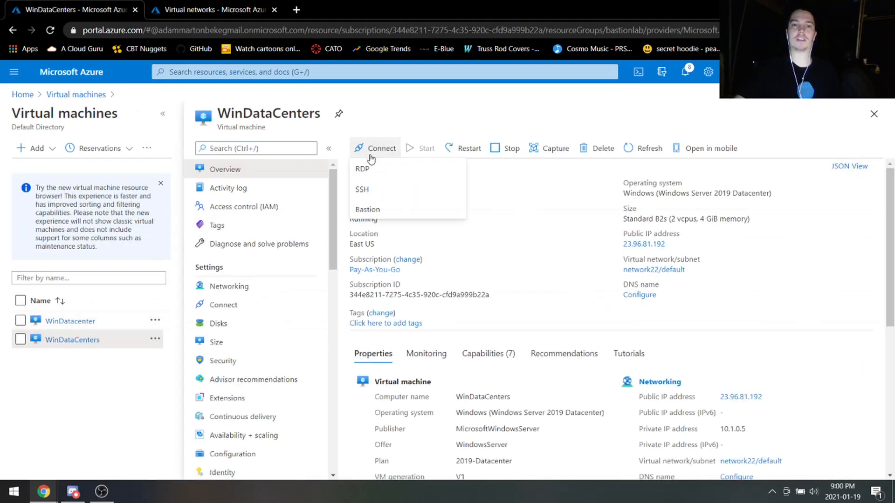
left_click(373, 210)
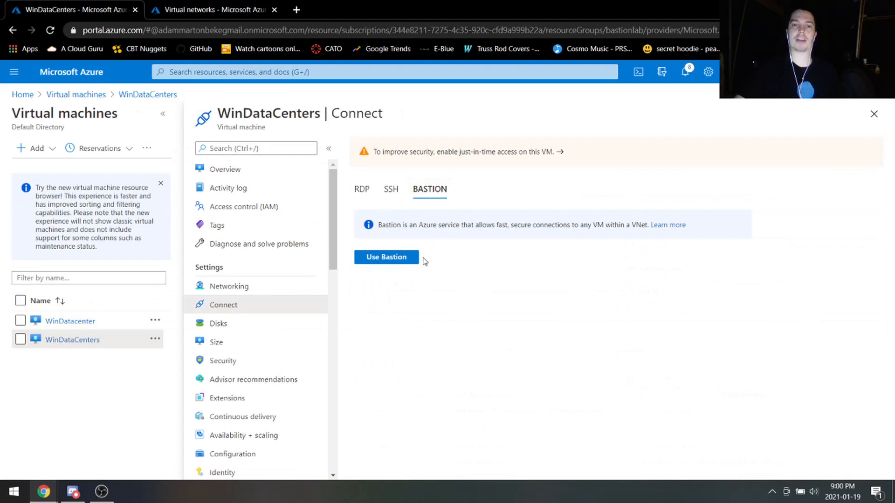
left_click(390, 258)
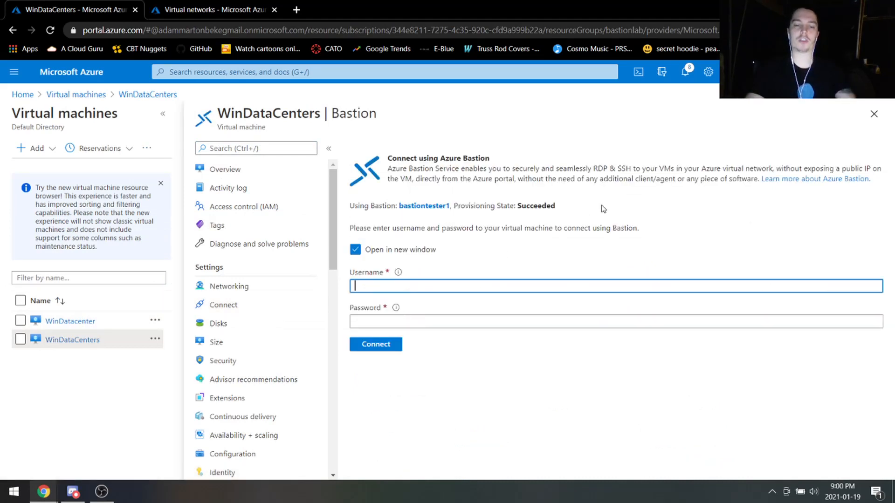
Enter the virtual machine's username and password and try to connect through the bastion in a new window
type("julian")
key("Tab")
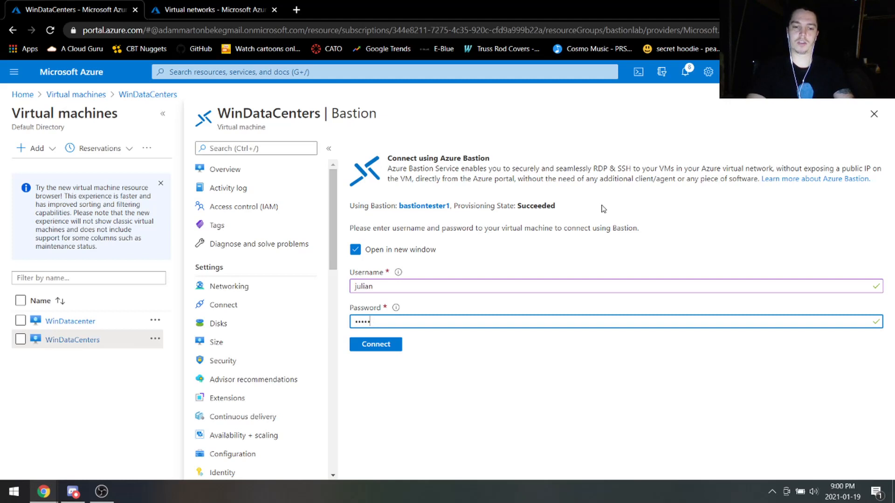
type("•••••••••••••")
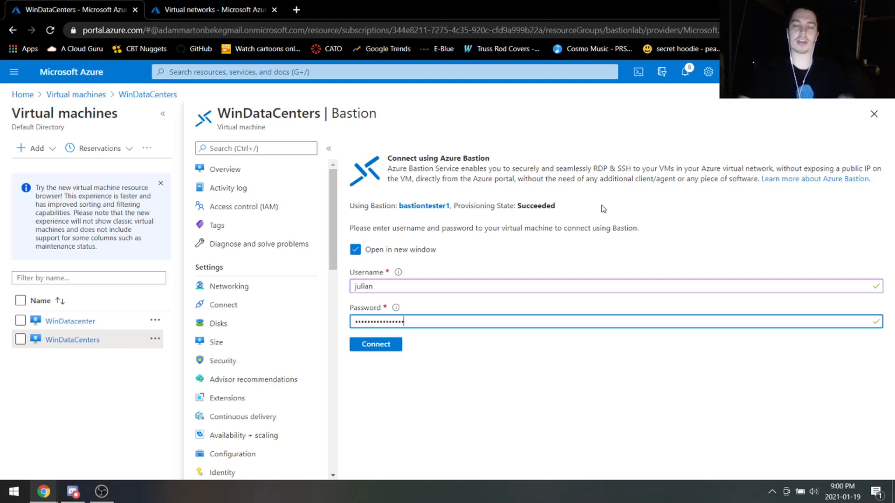
left_click(384, 346)
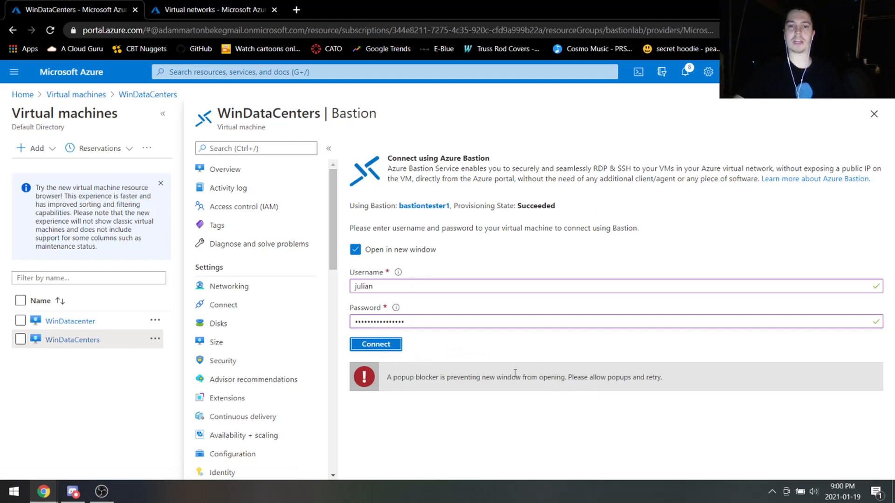
Always allow pop-ups and redirects from portal.azure.com in the browser
left_click(768, 31)
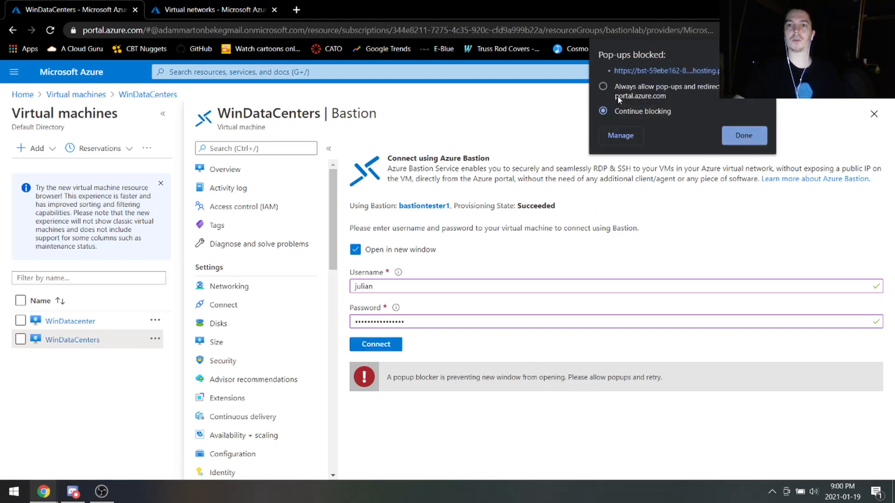
left_click(606, 89)
left_click(743, 136)
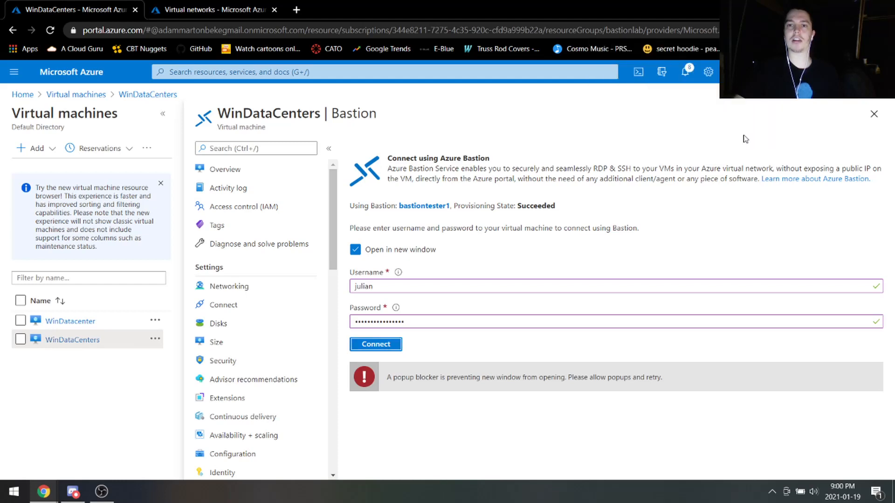
Retry the bastion connection, allowing the session clipboard access, and close the session tab after trying to reconnect
left_click(382, 345)
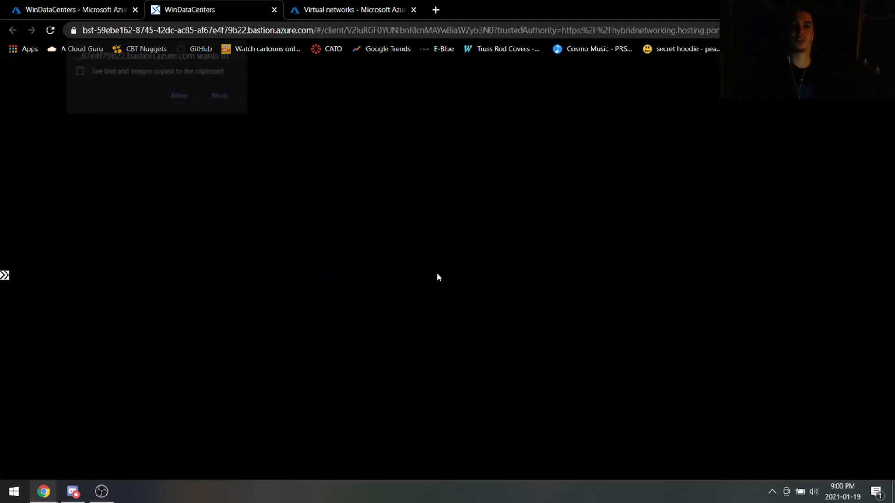
left_click(179, 98)
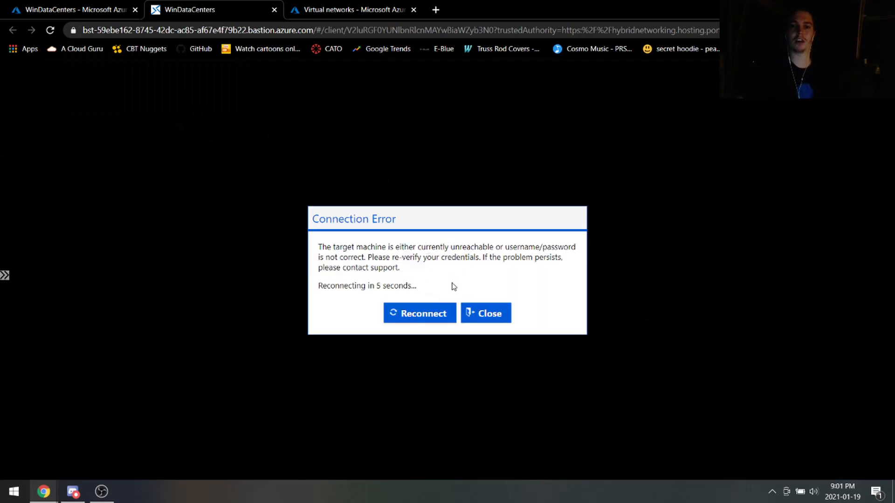
left_click(430, 318)
left_click(274, 9)
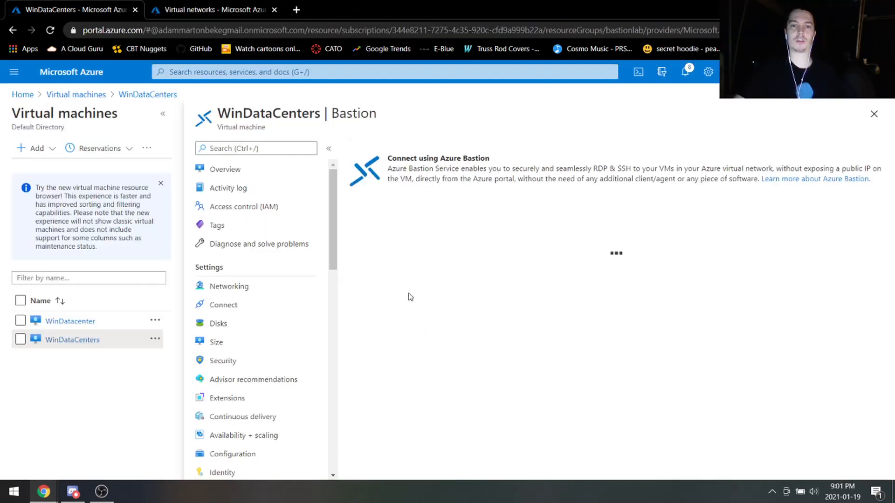
Re-enter the username with a capital first letter and the password, and connect to WinDataCenters through the bastion
left_click(407, 289)
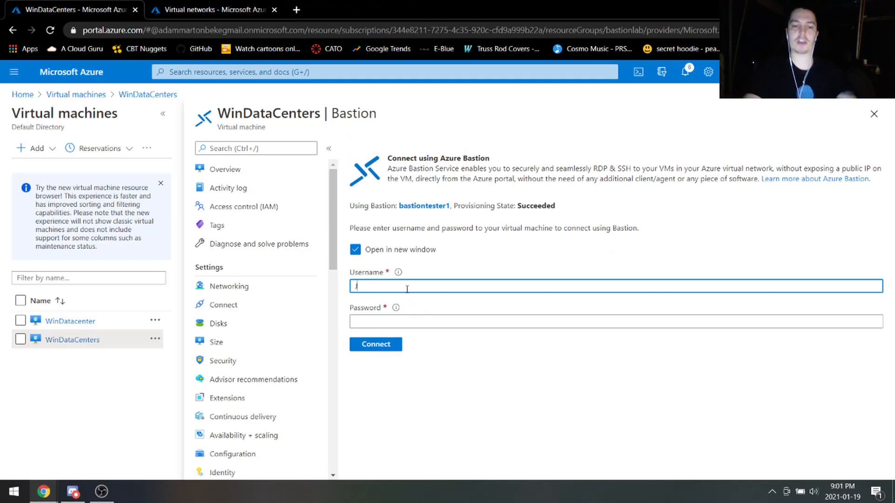
type("Julian")
key("Tab")
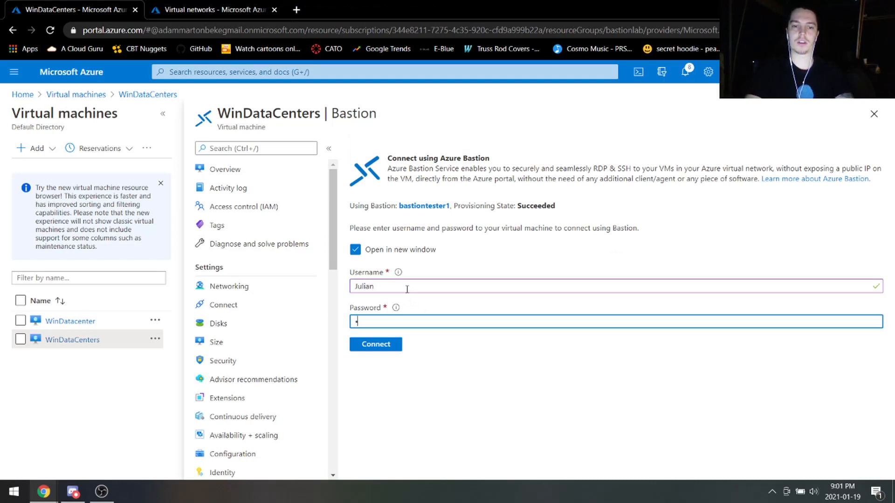
type("****")
key("Return")
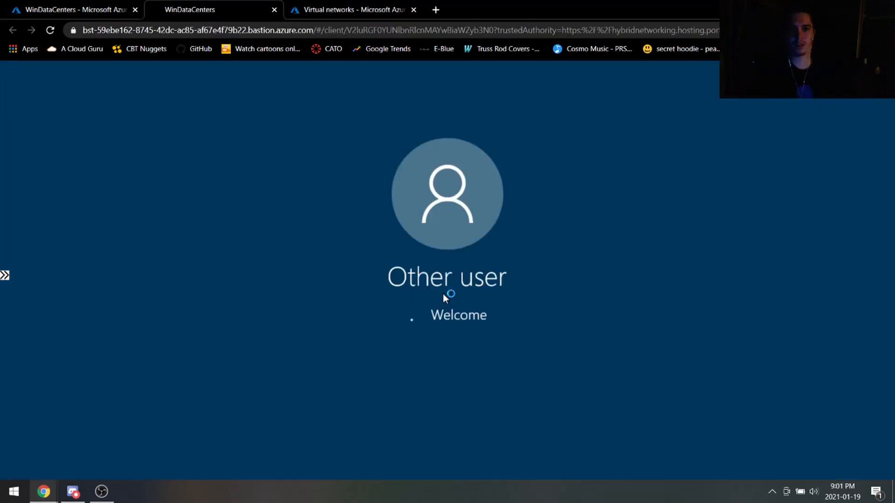